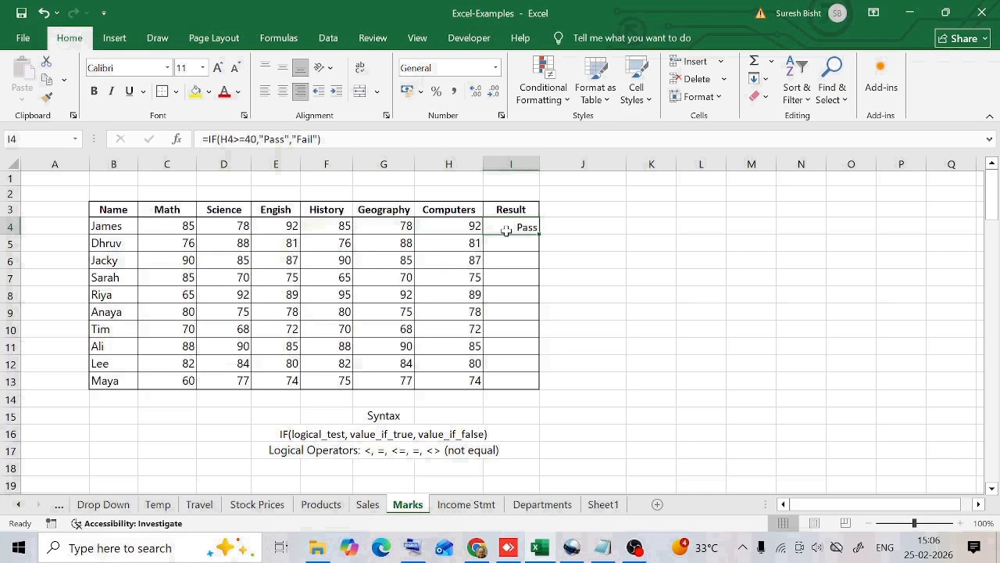
Examine the IF syntax note and the Pass/Fail formula in James's Result cell.
click(283, 435)
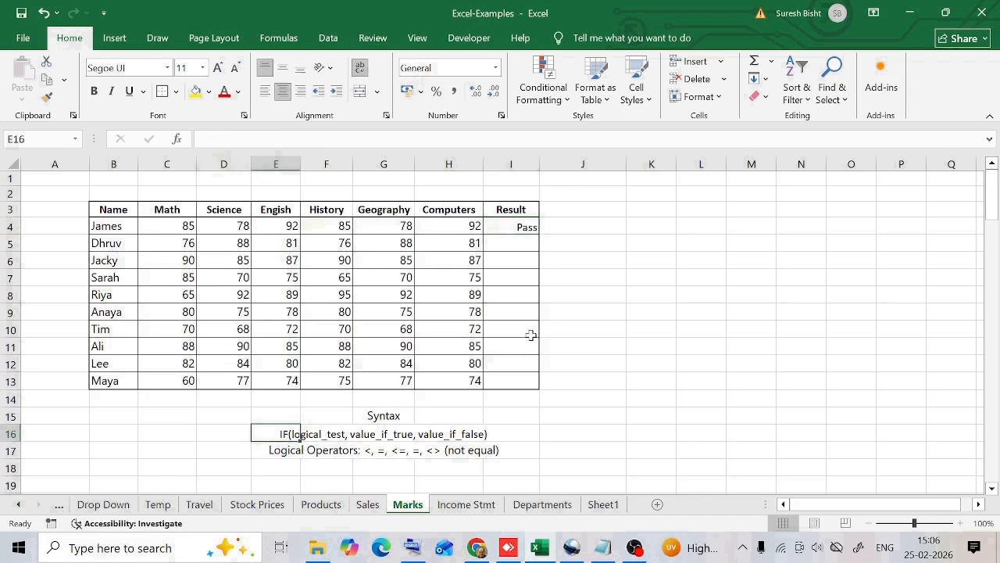
click(370, 435)
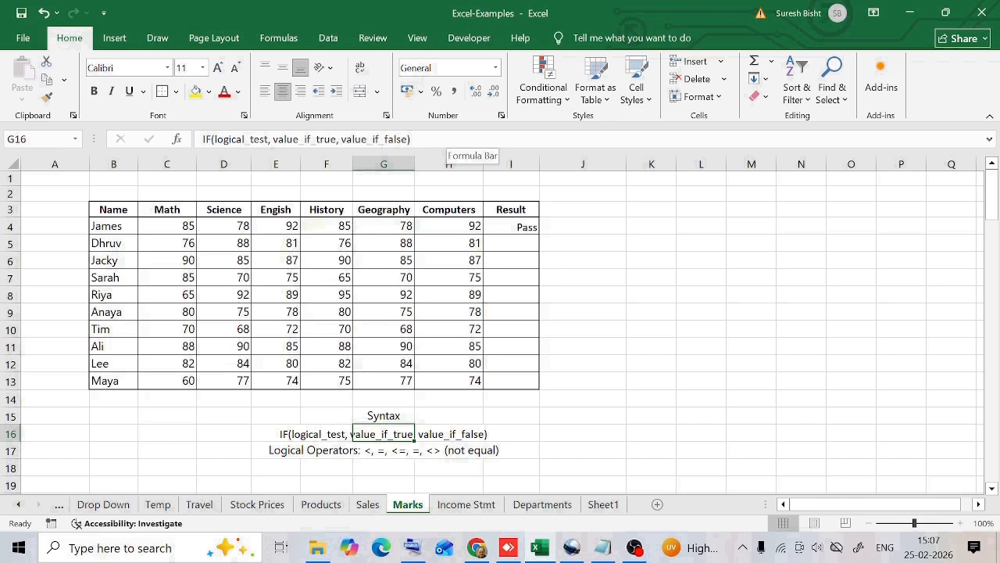
click(512, 226)
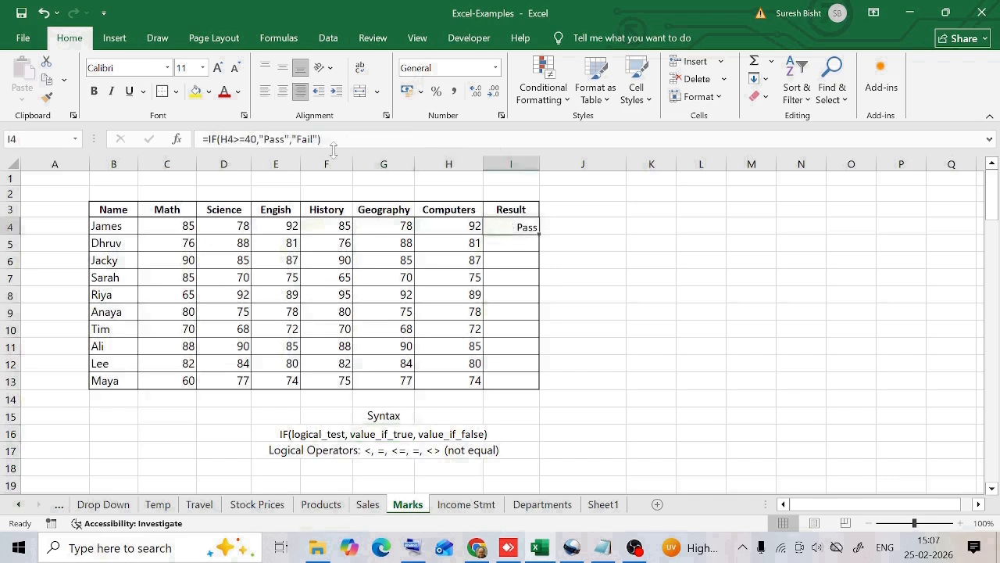
click(221, 139)
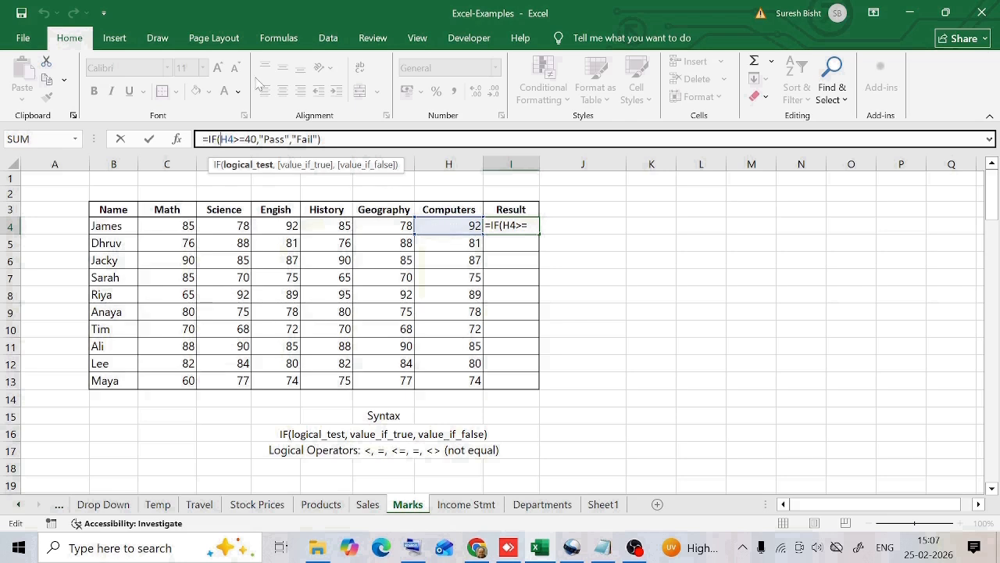
click(275, 139)
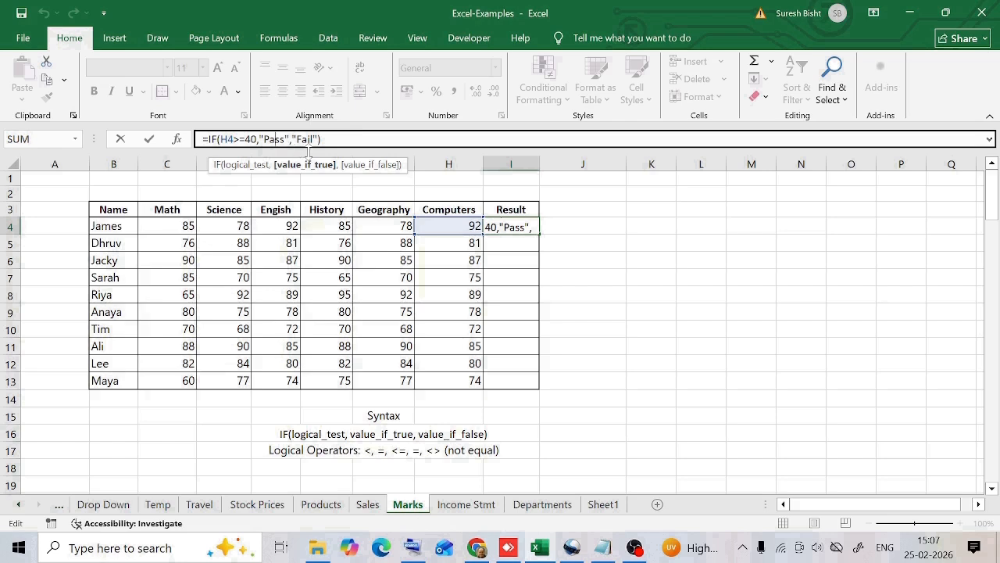
click(308, 143)
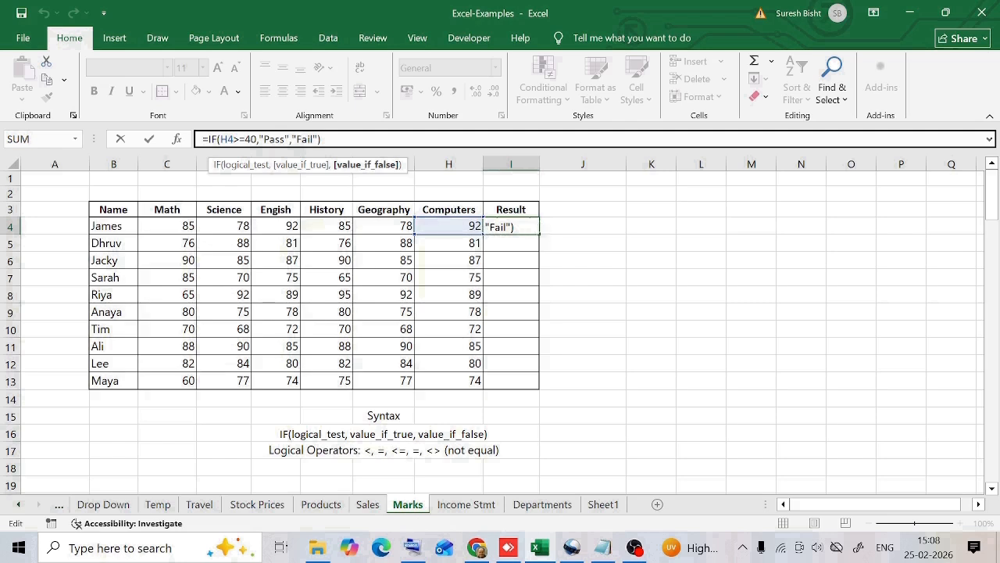
key(Return)
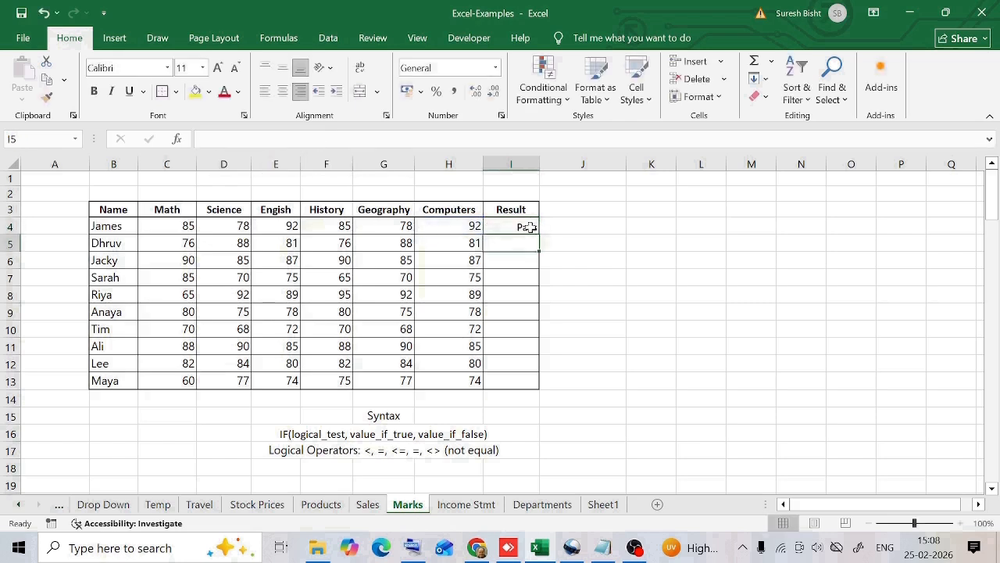
Change Dhruv's Computers mark to 31.
click(469, 242)
double_click(469, 243)
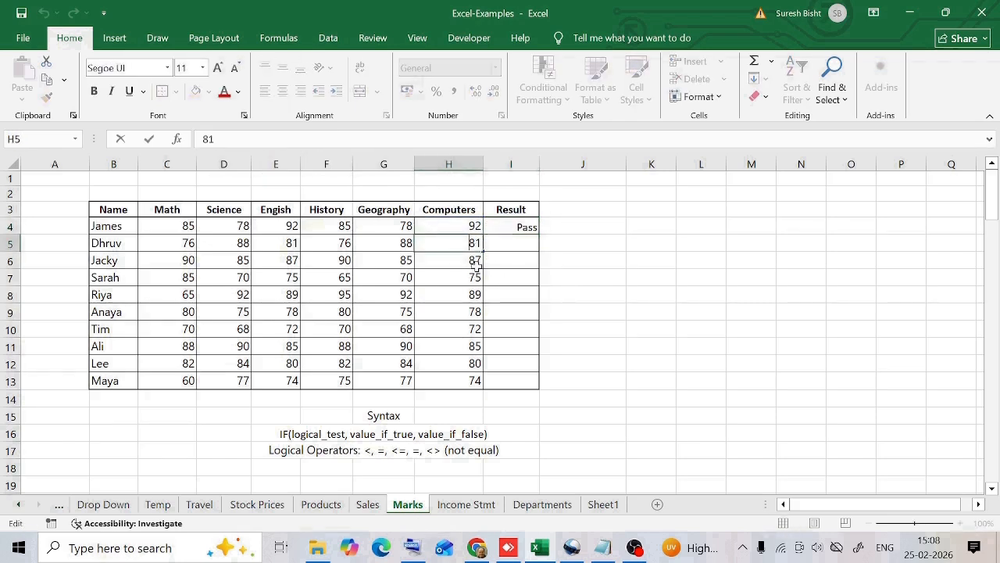
key(Right)
key(BackSpace)
text(3)
key(Return)
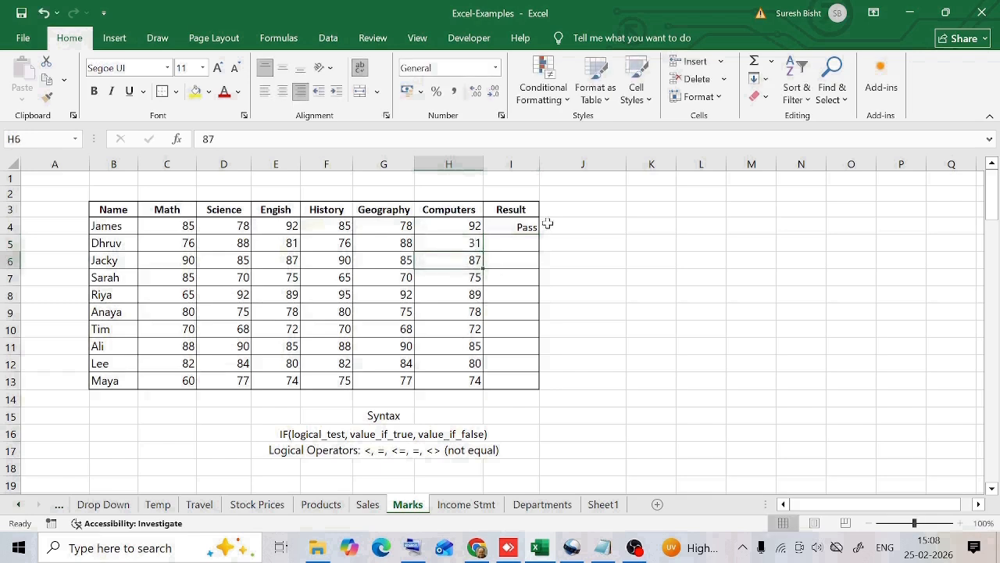
Copy the Pass/Fail formula from James's Result cell down to Dhruv's row.
click(521, 226)
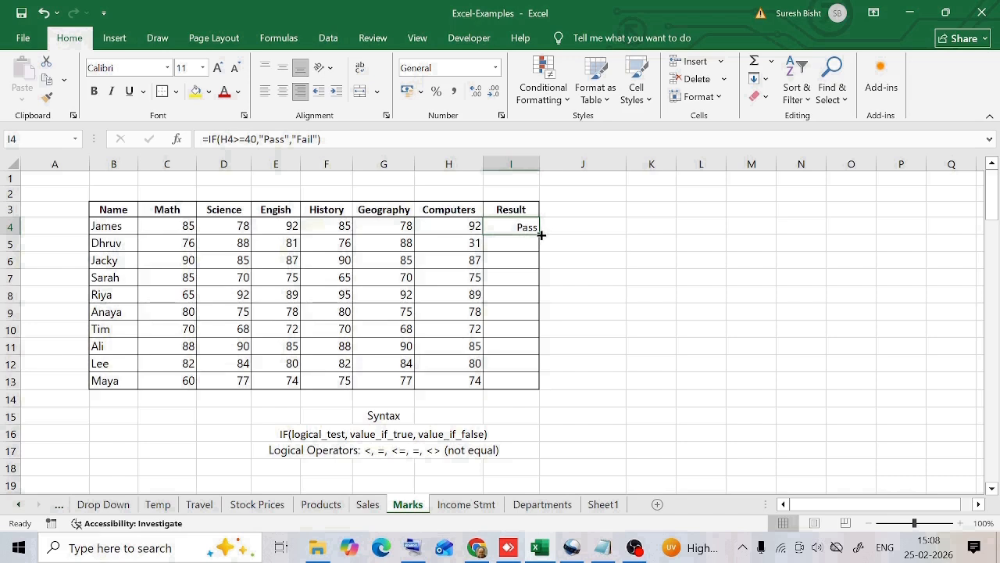
drag(541, 234, 542, 253)
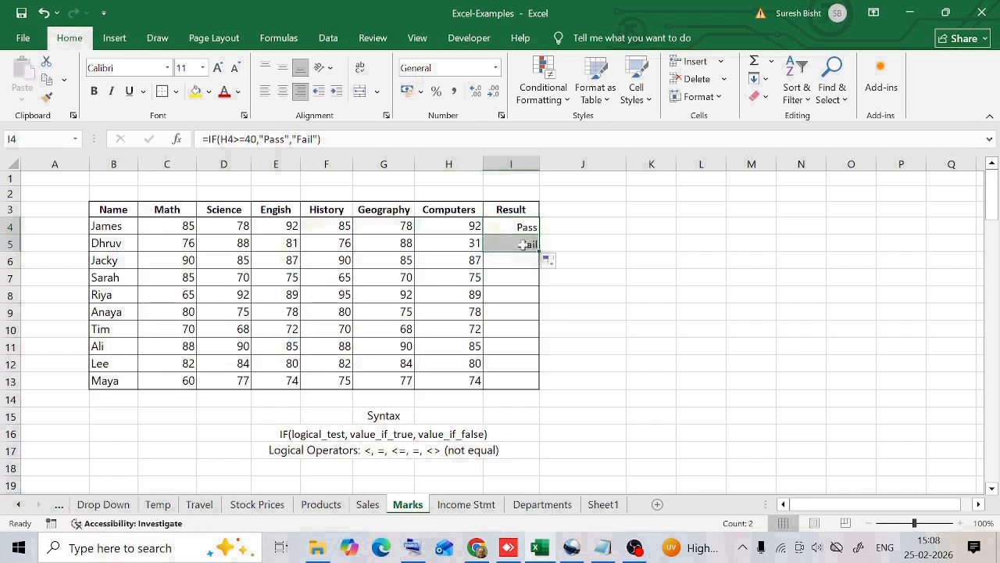
click(523, 245)
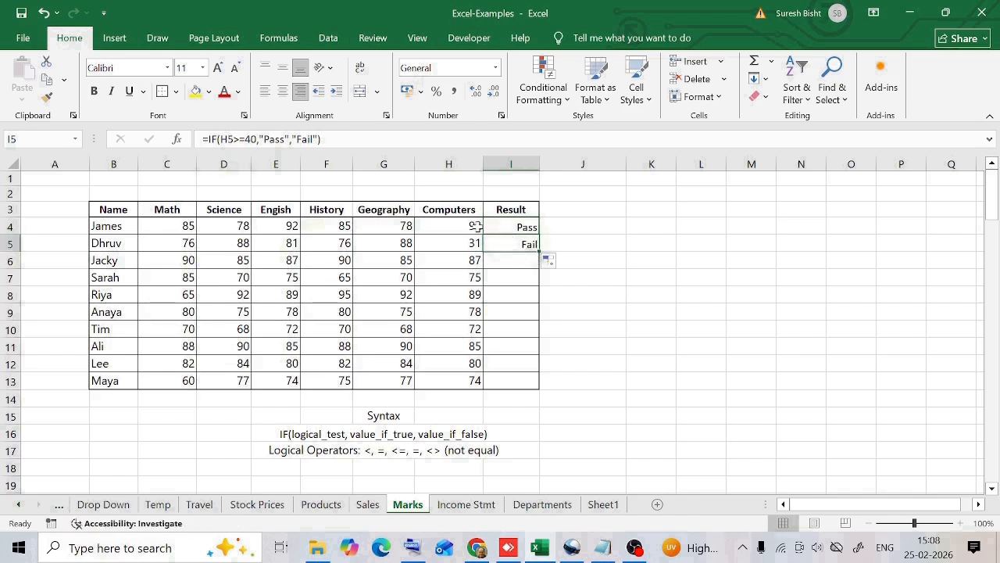
Review the formula in Dhruv's Result cell and the logical operators note.
click(228, 139)
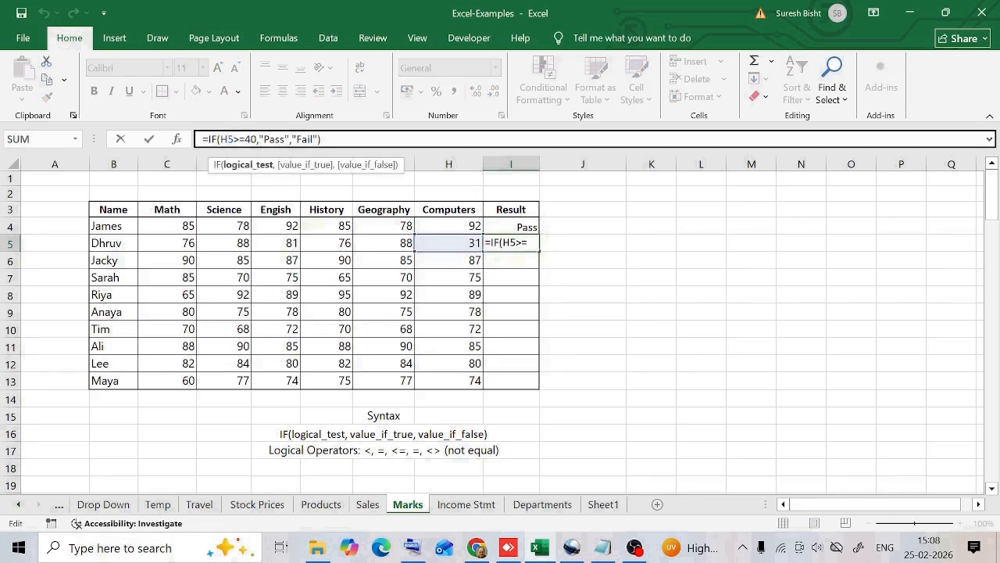
click(274, 139)
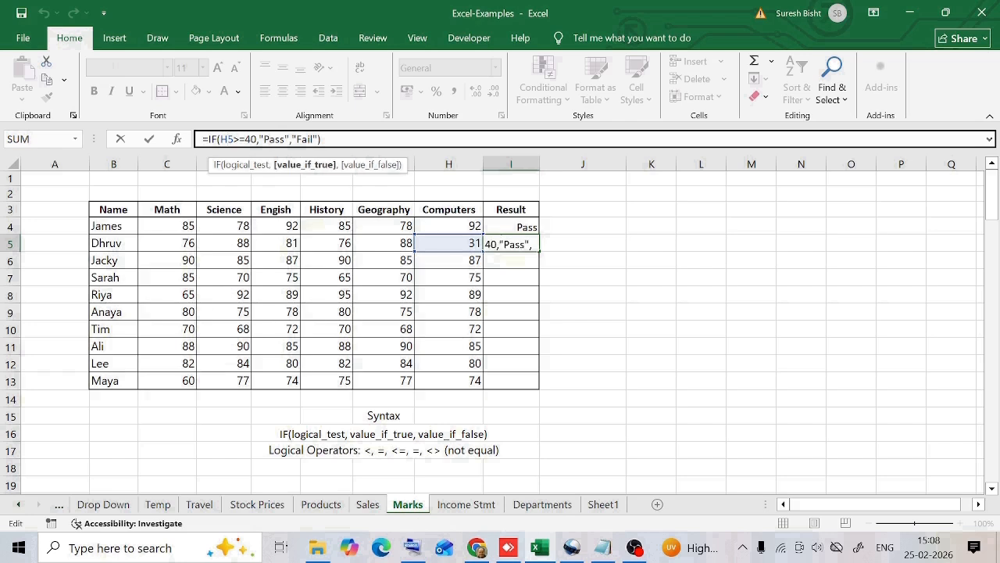
click(308, 139)
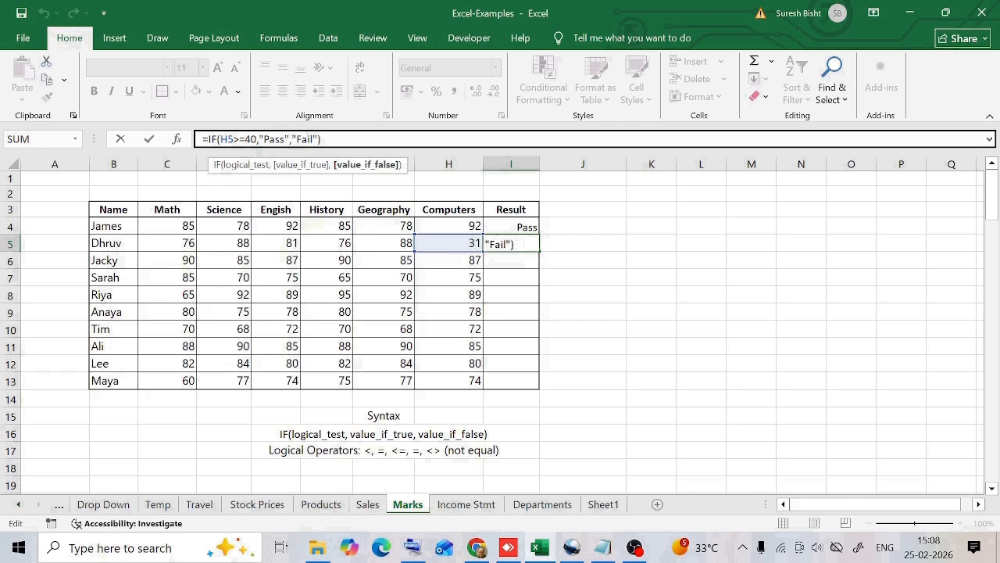
key(Return)
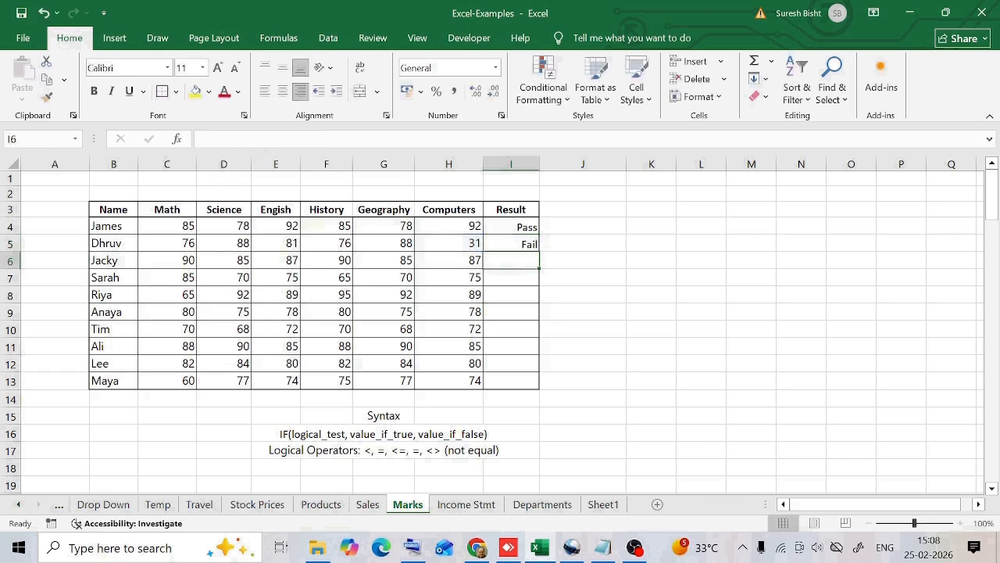
click(521, 244)
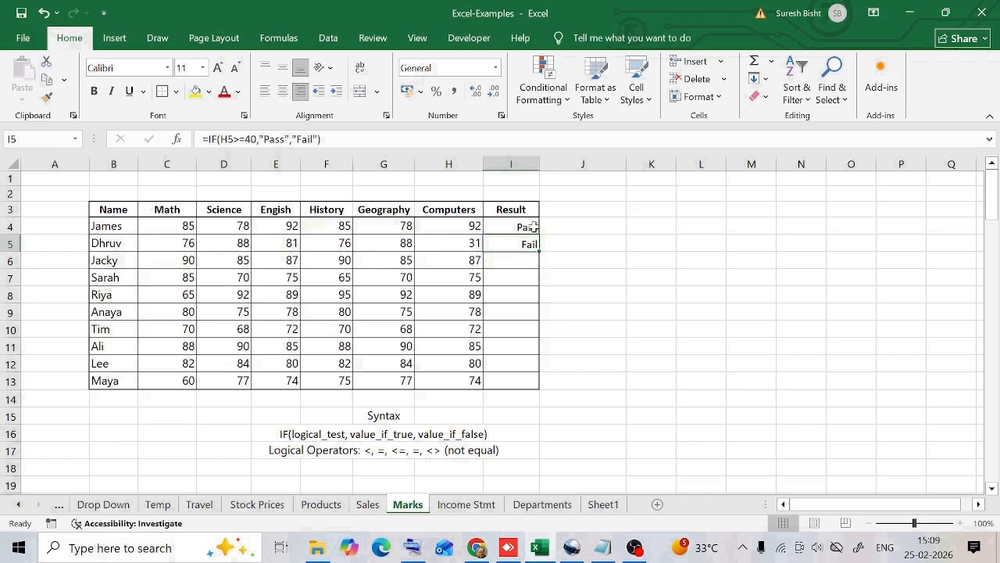
click(528, 227)
click(521, 246)
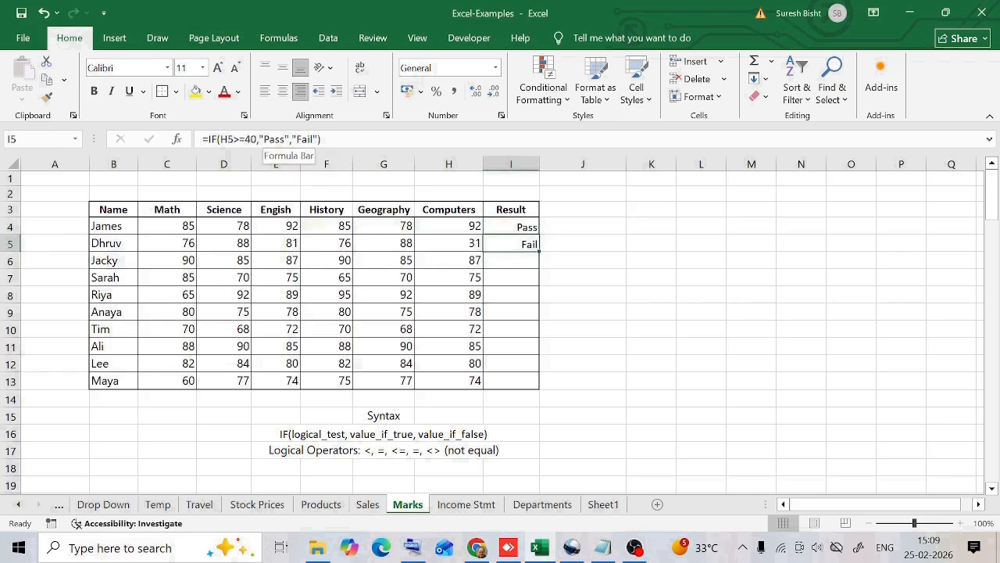
click(265, 139)
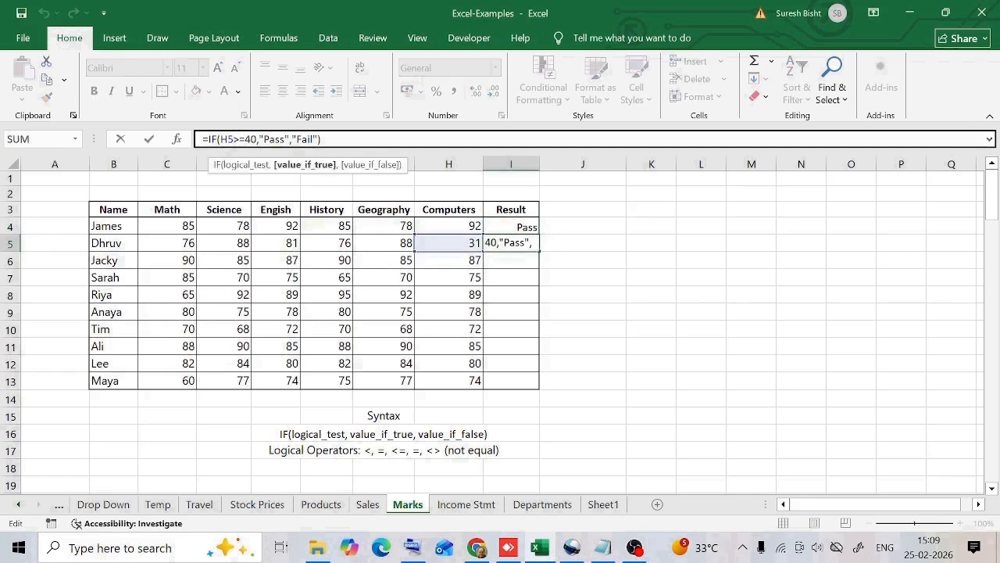
click(302, 139)
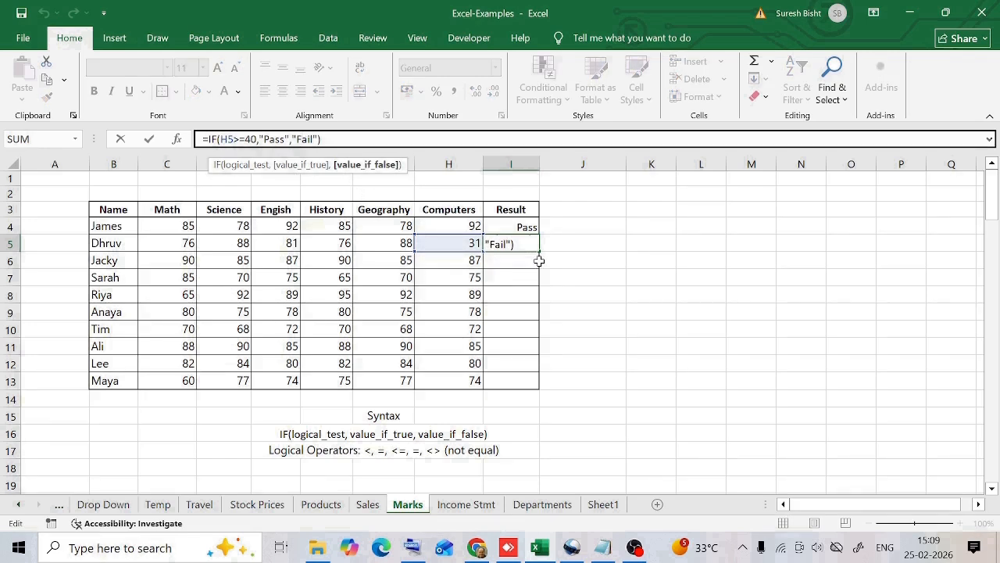
key(Escape)
click(240, 139)
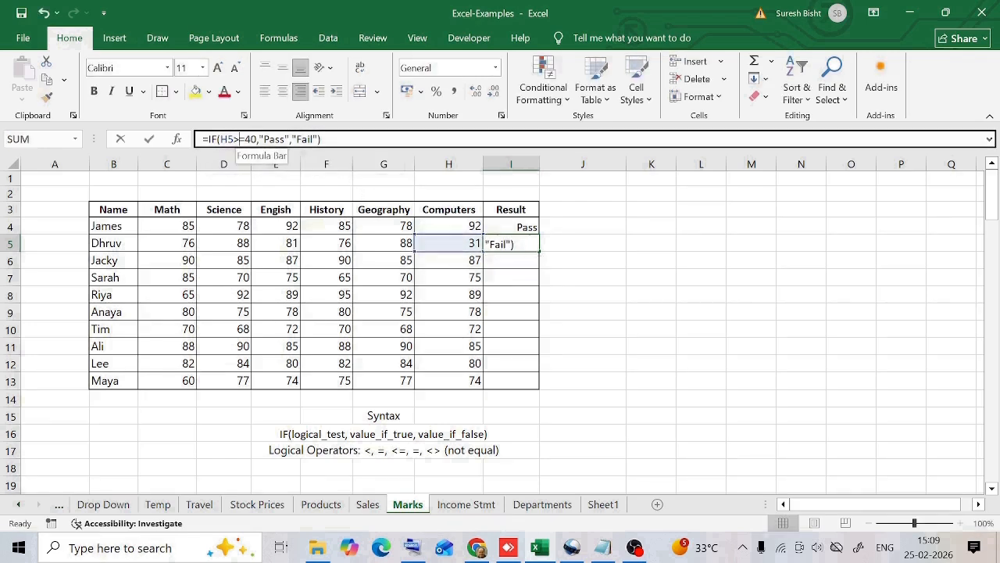
click(240, 139)
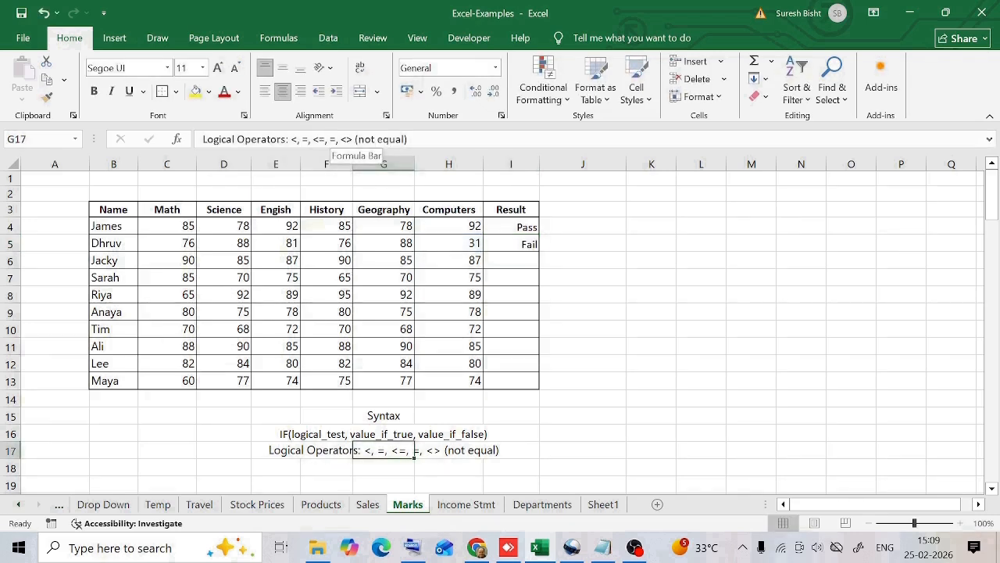
click(336, 140)
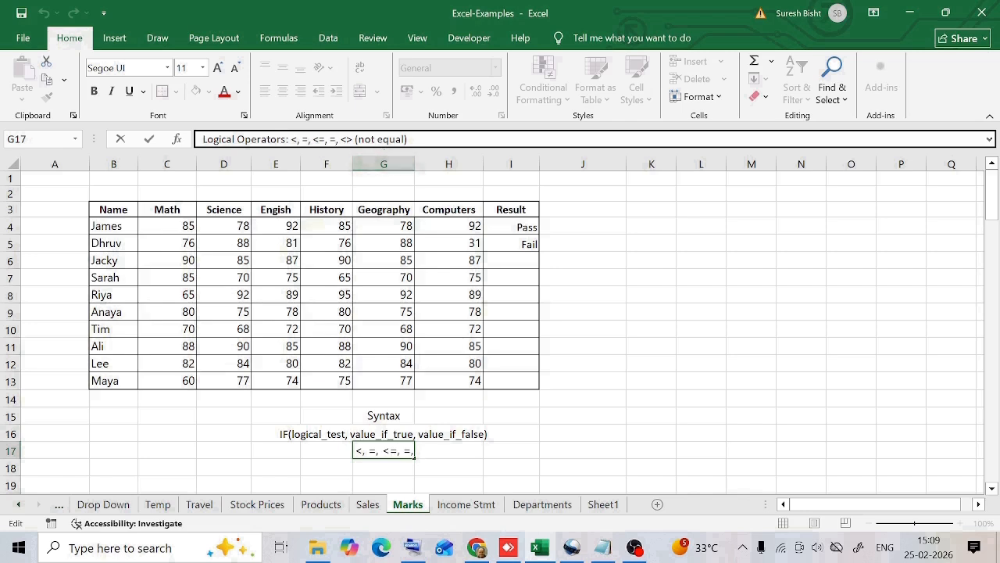
click(355, 139)
Set Jacky's Computers mark to 40.
click(465, 266)
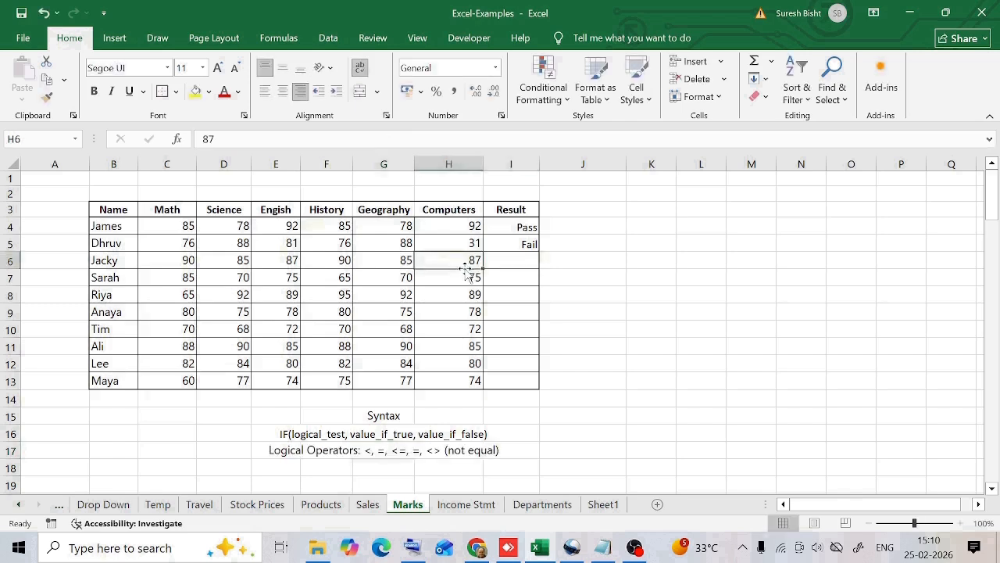
double_click(216, 139)
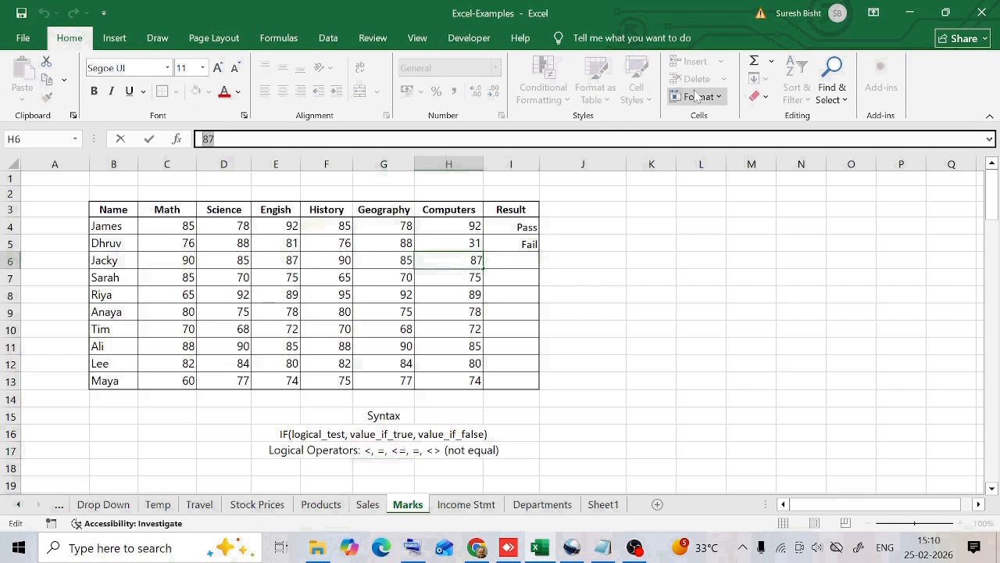
text(40)
key(Return)
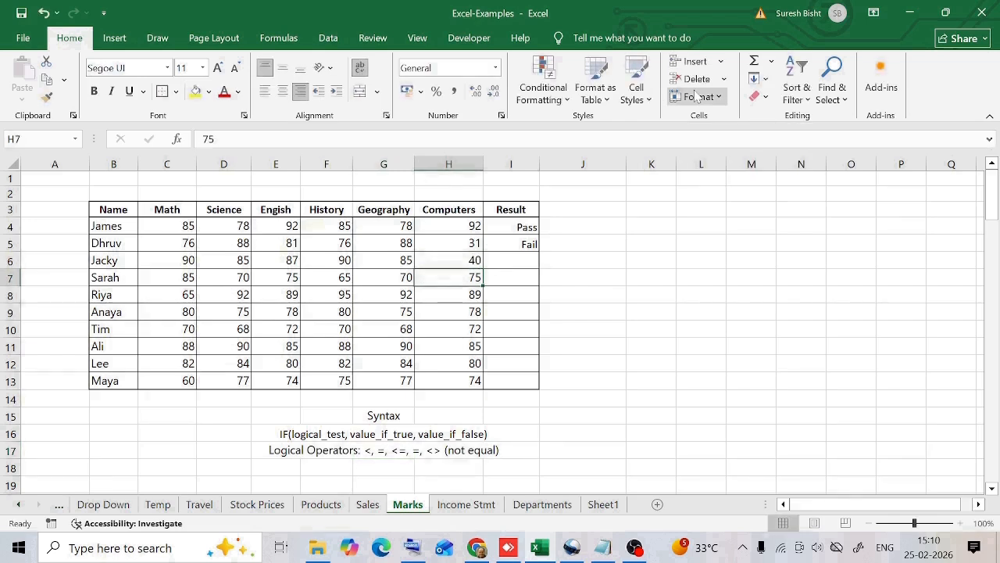
Fill the Result formula from Dhruv's row down to Jacky's row.
click(525, 244)
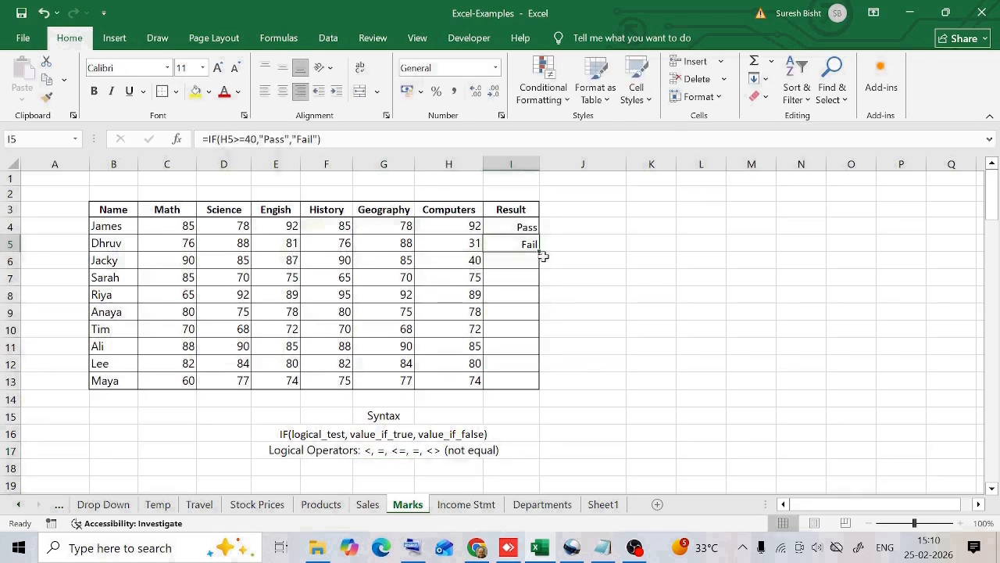
drag(539, 252, 541, 271)
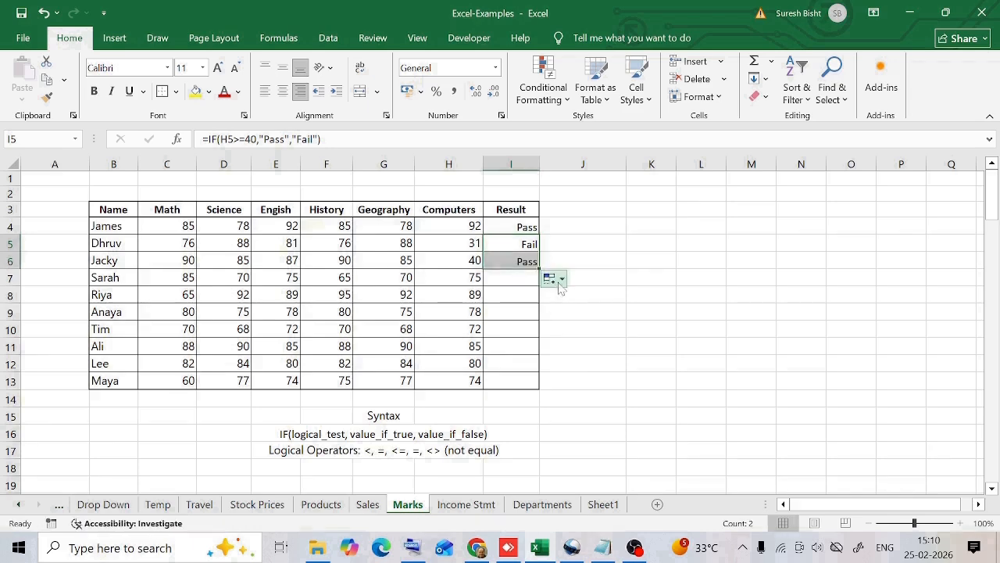
key(F2)
key(Escape)
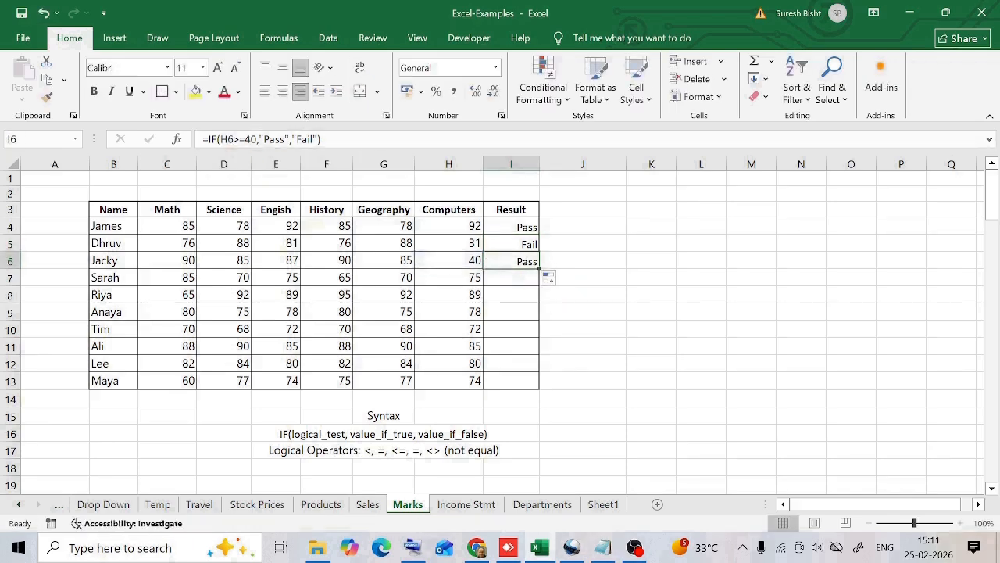
Inspect the formula in Jacky's Result cell.
click(221, 139)
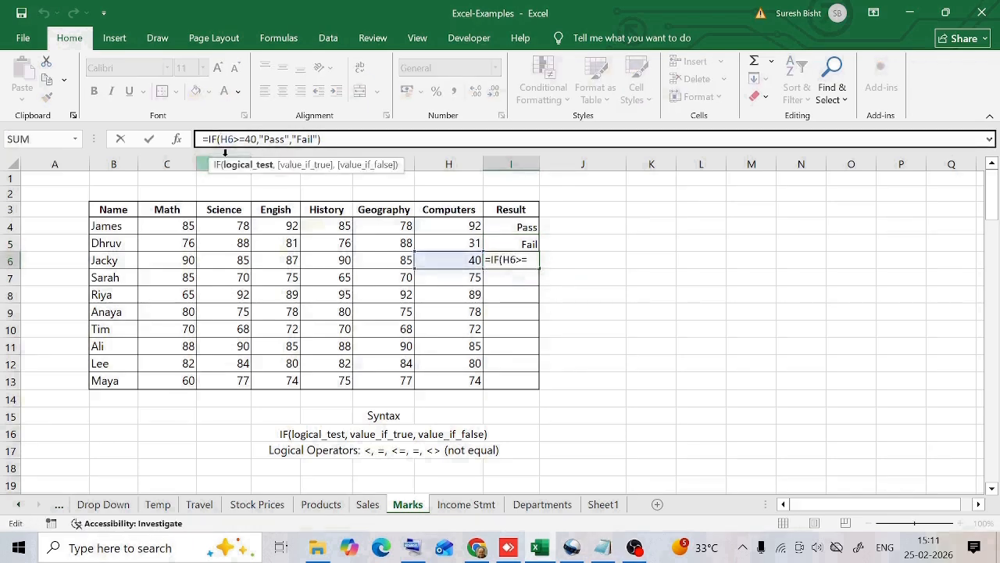
click(239, 140)
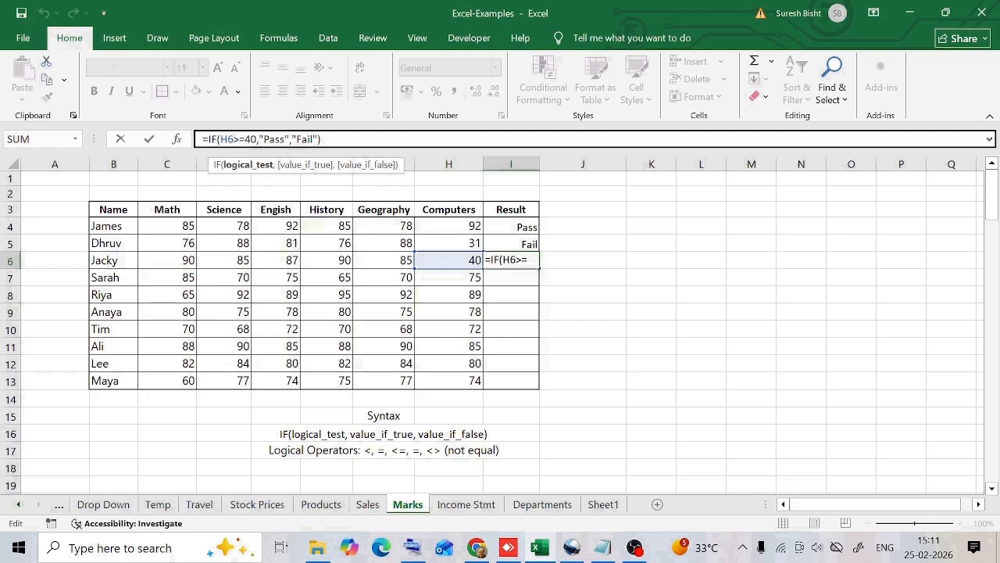
click(277, 139)
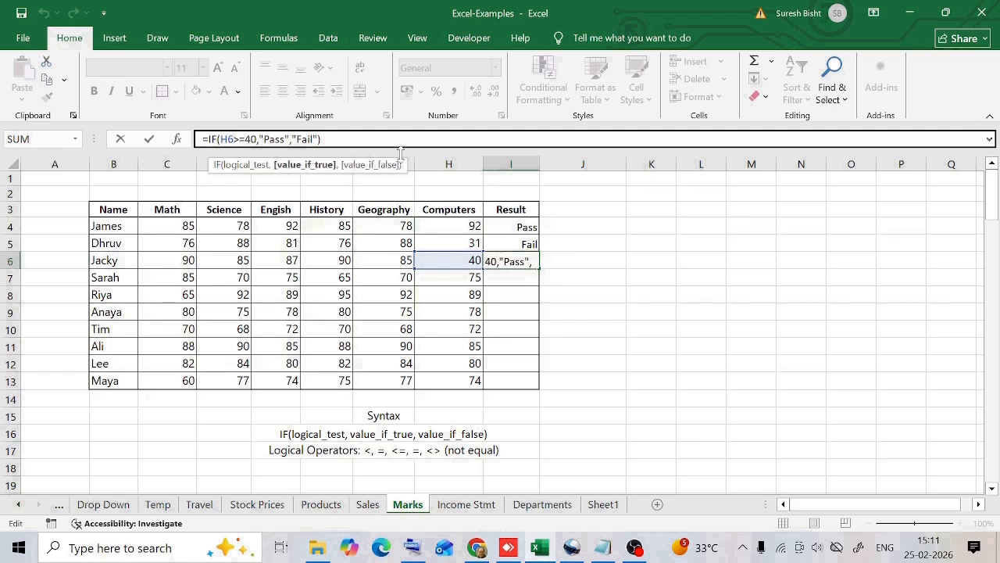
key(Return)
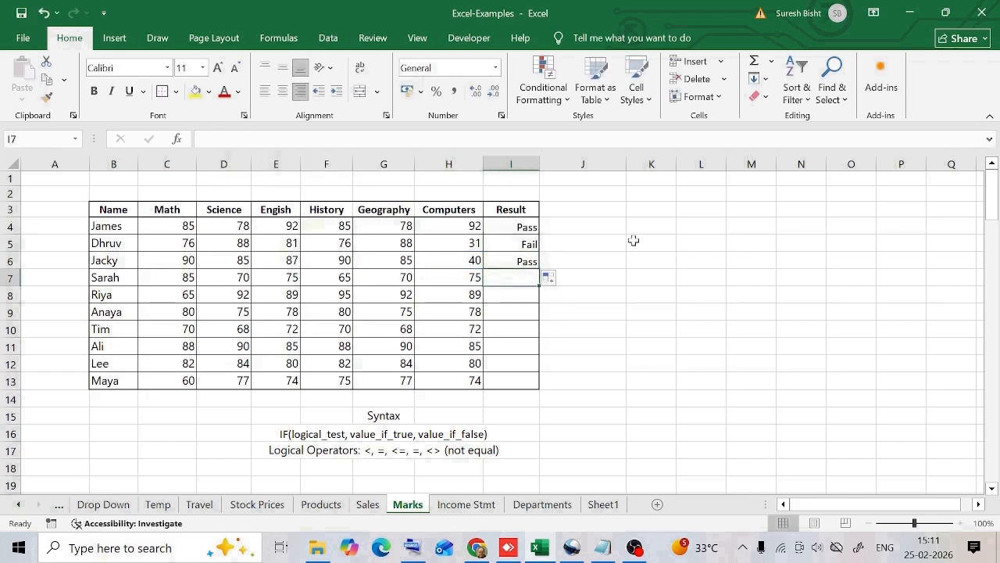
Clear the Result formulas for Dhruv and Jacky, leaving only James's result.
drag(529, 245, 518, 257)
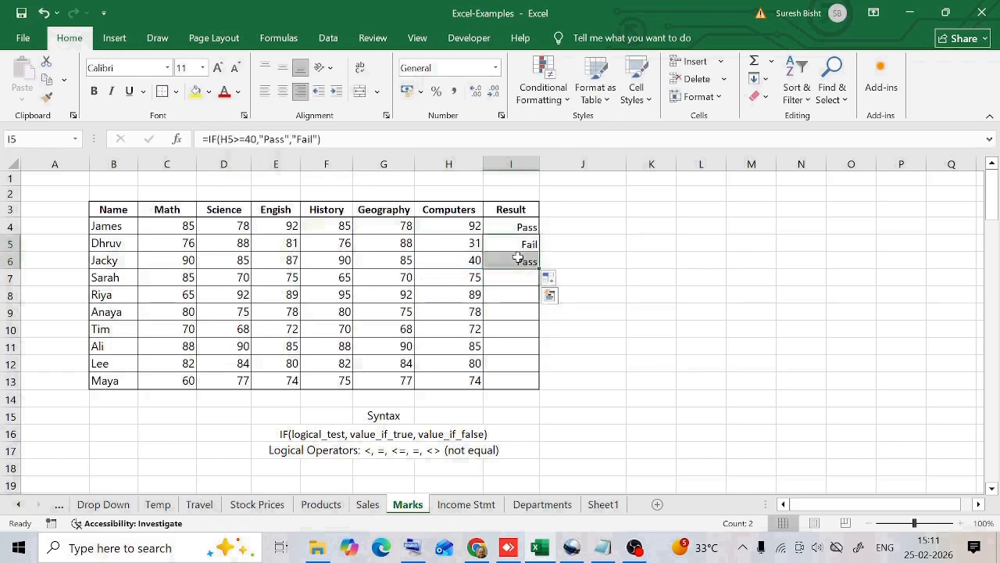
key(Delete)
click(506, 226)
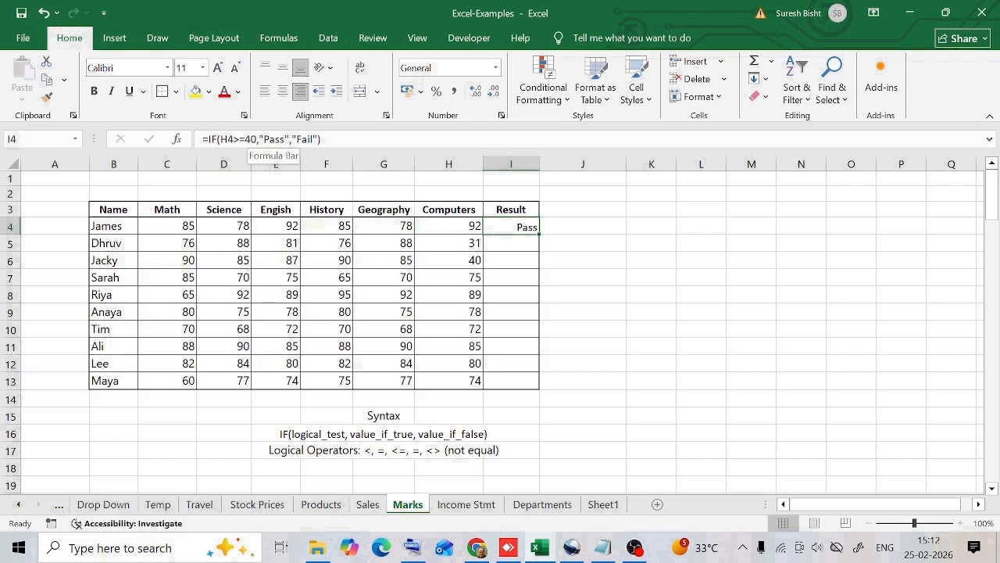
Change James's Result formula to return 40 when the Computers mark is at least 40 and 0 otherwise.
click(273, 139)
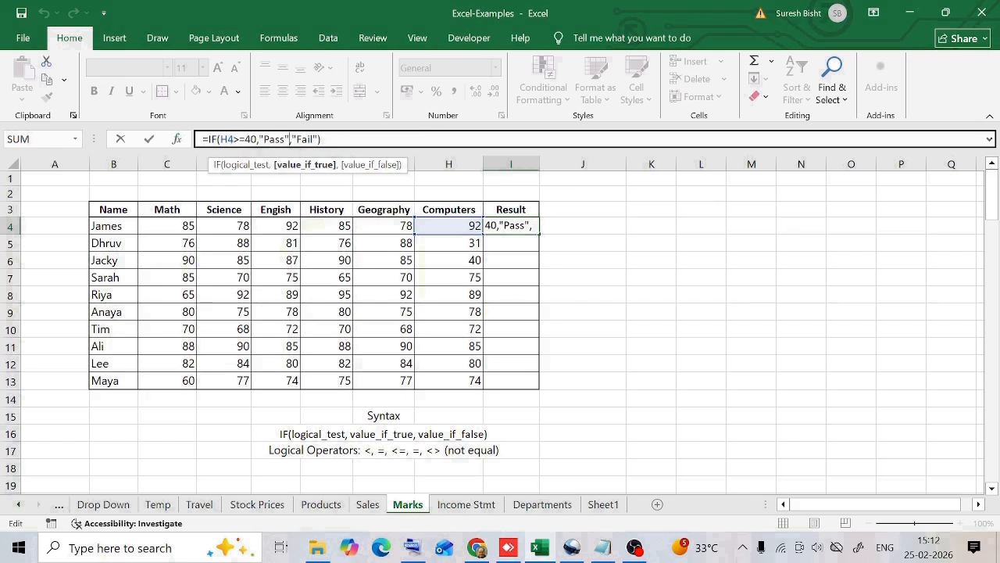
key(BackSpace)
key(BackSpace)
key(BackSpace)
key(BackSpace)
key(BackSpace)
key(BackSpace)
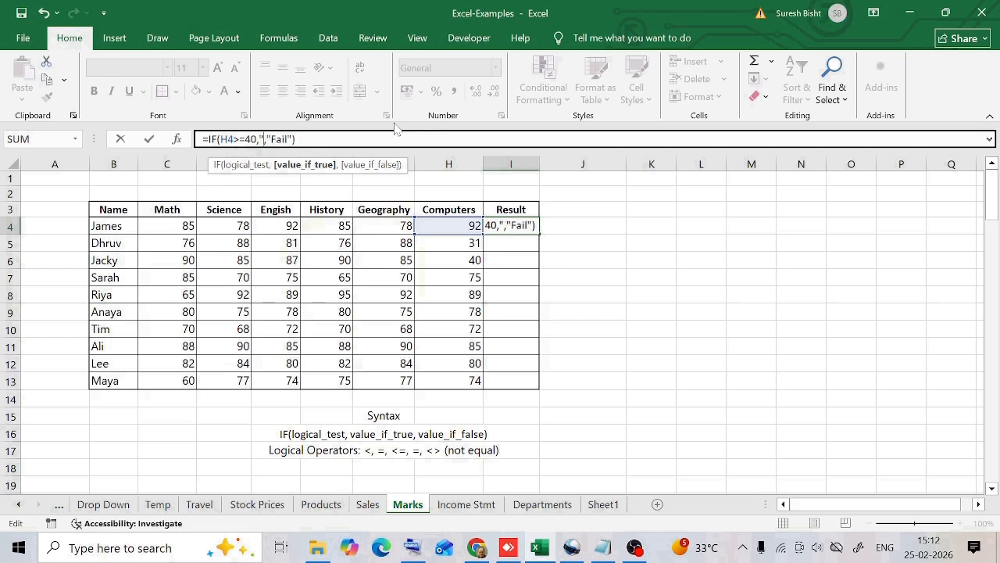
text(40)
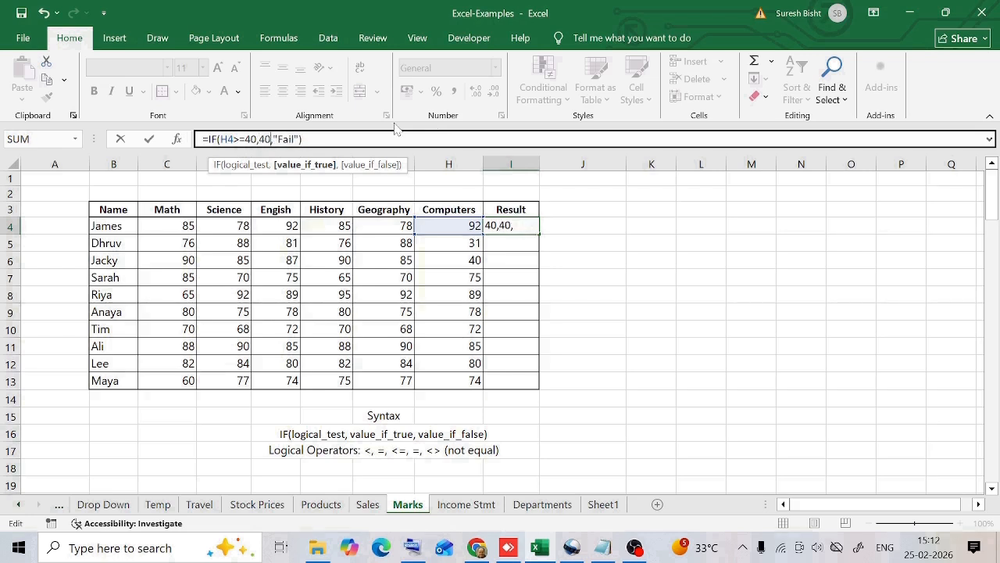
click(299, 140)
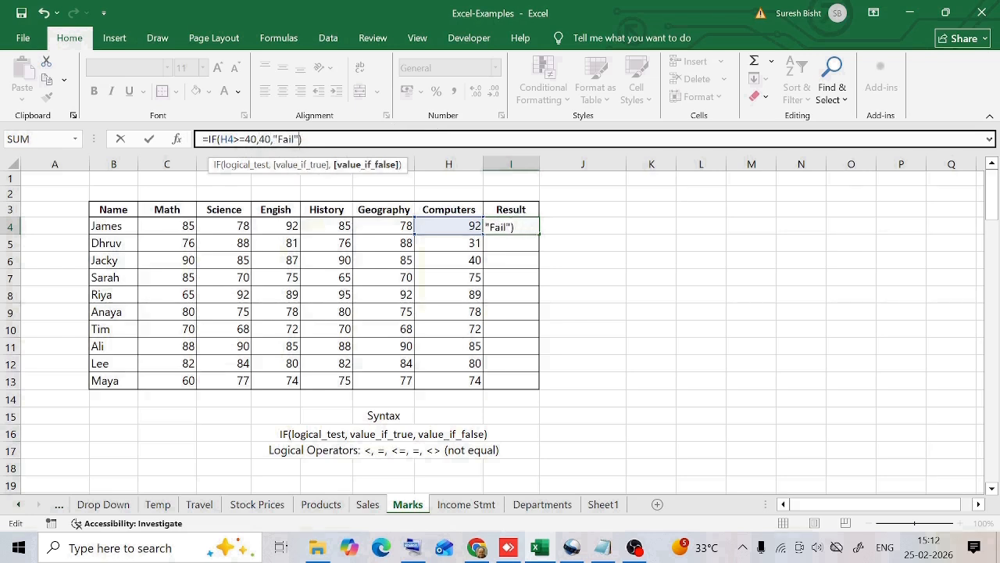
key(BackSpace)
key(BackSpace)
key(BackSpace)
key(BackSpace)
key(BackSpace)
key(BackSpace)
text(0)
key(Return)
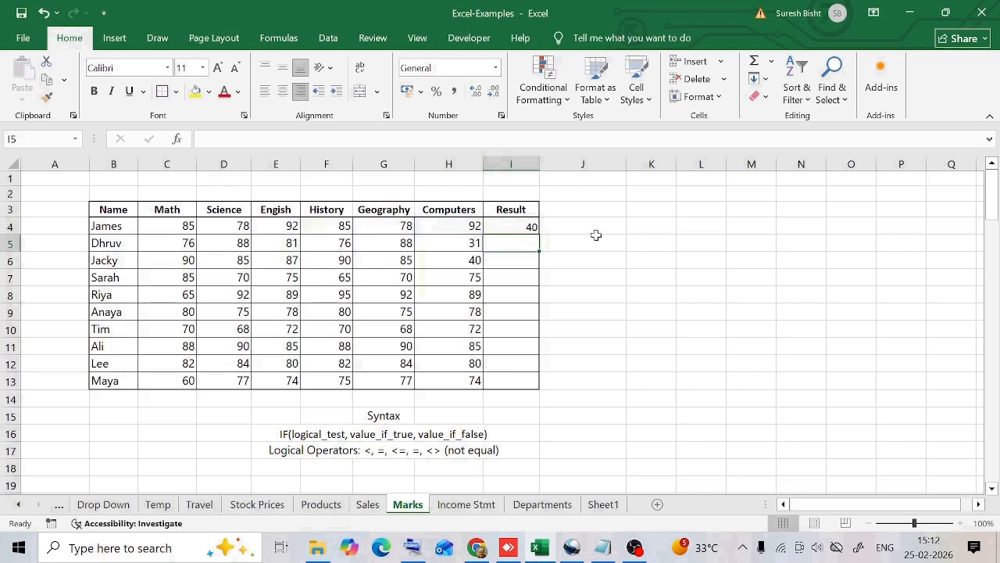
Copy James's Result formula down to Dhruv's row, check it, and undo the changes.
click(526, 224)
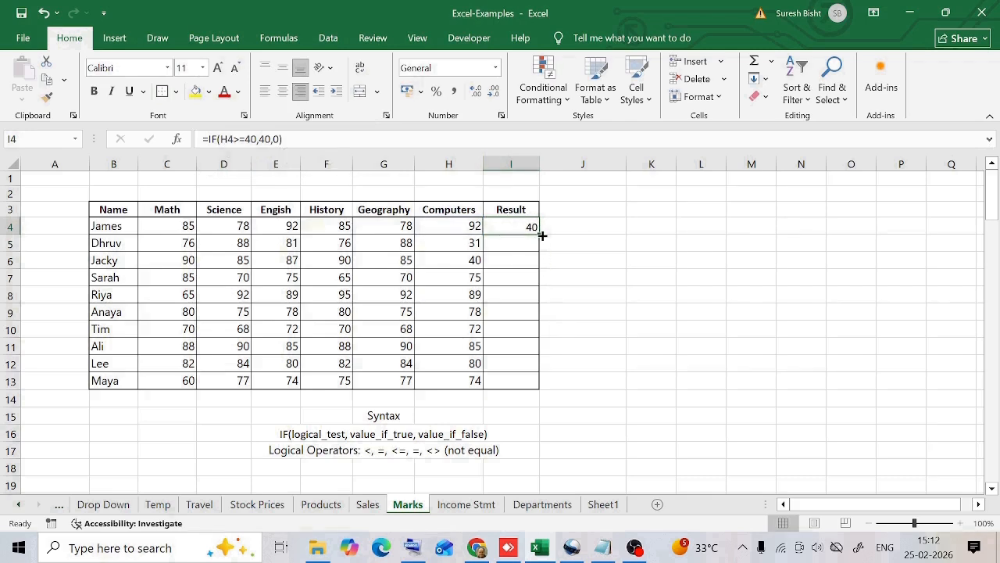
drag(539, 232, 539, 249)
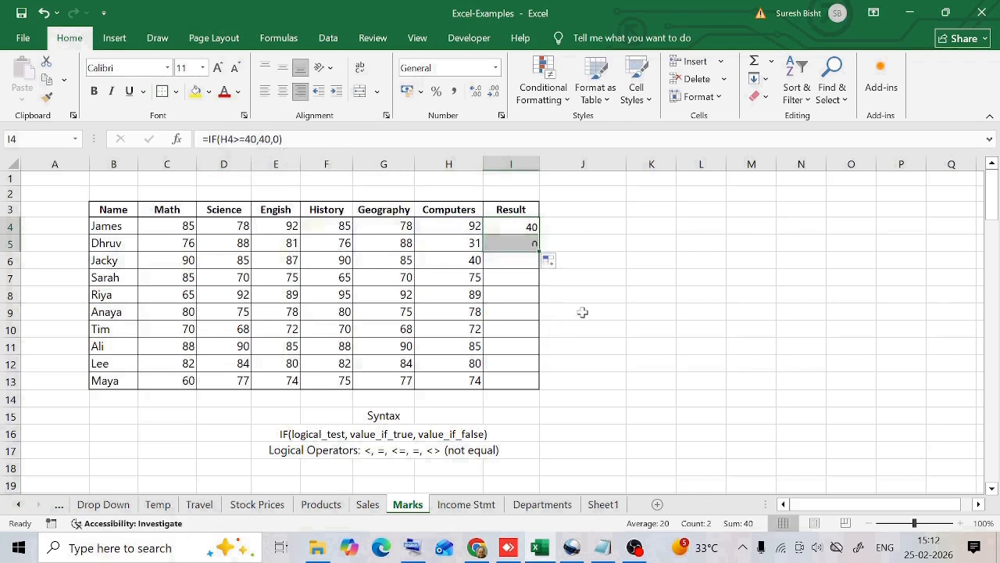
click(507, 246)
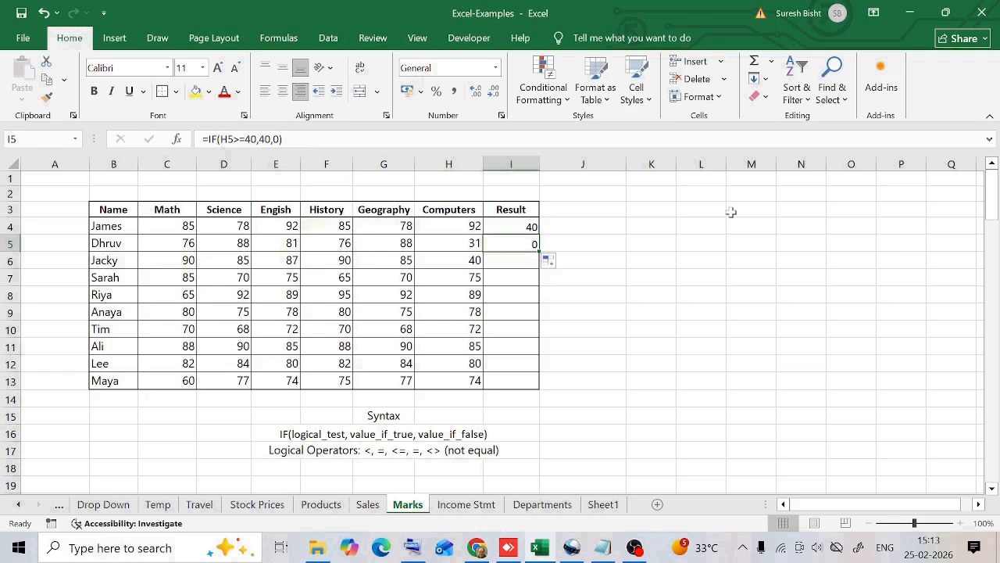
key(ctrl+z)
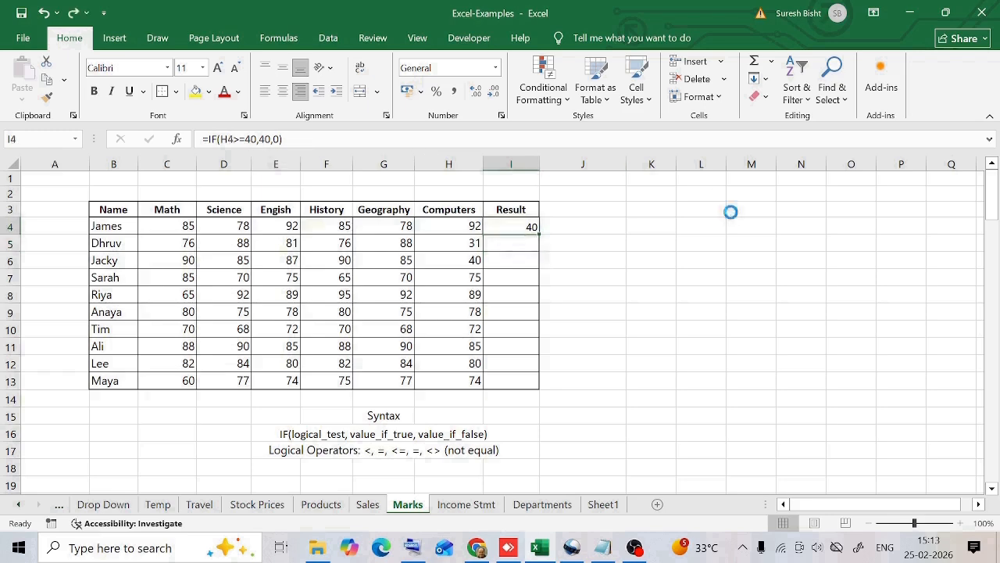
key(ctrl+z)
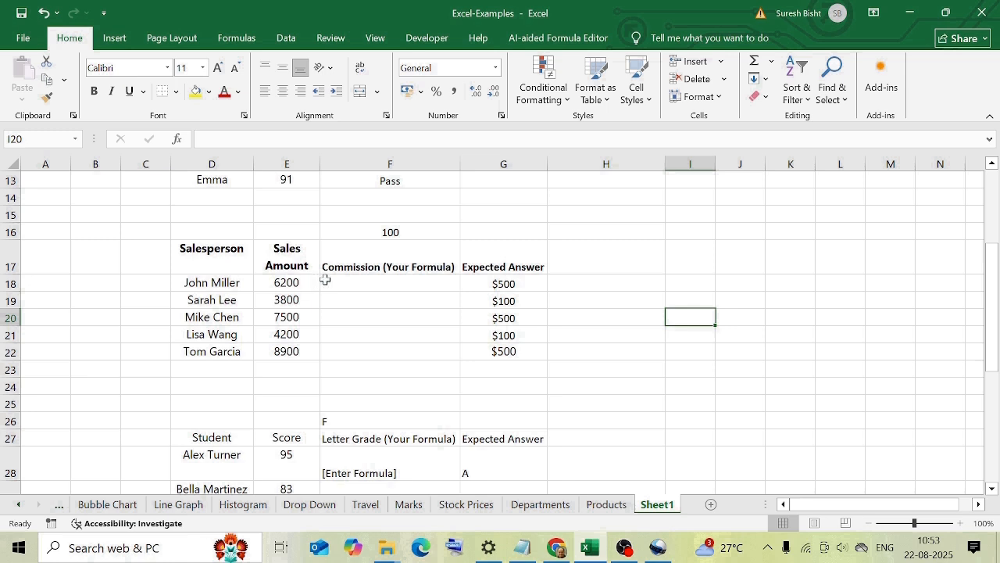
click(383, 231)
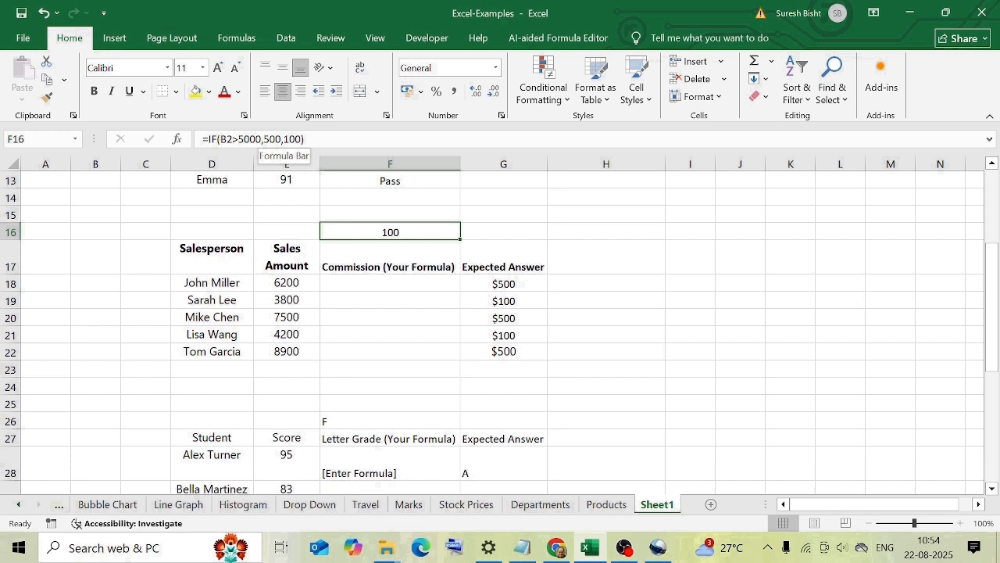
key(ctrl+c)
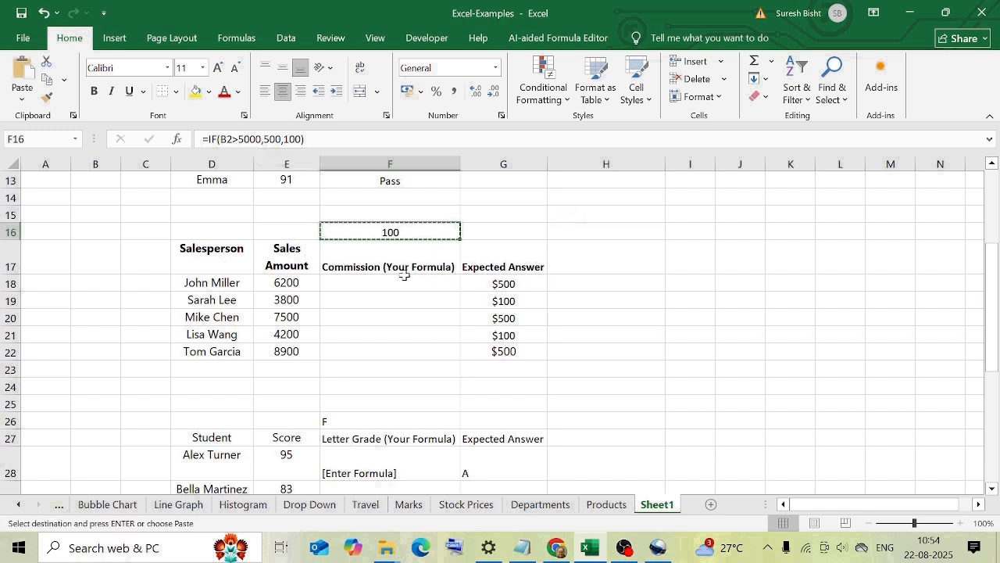
click(397, 282)
key(ctrl+v)
key(Escape)
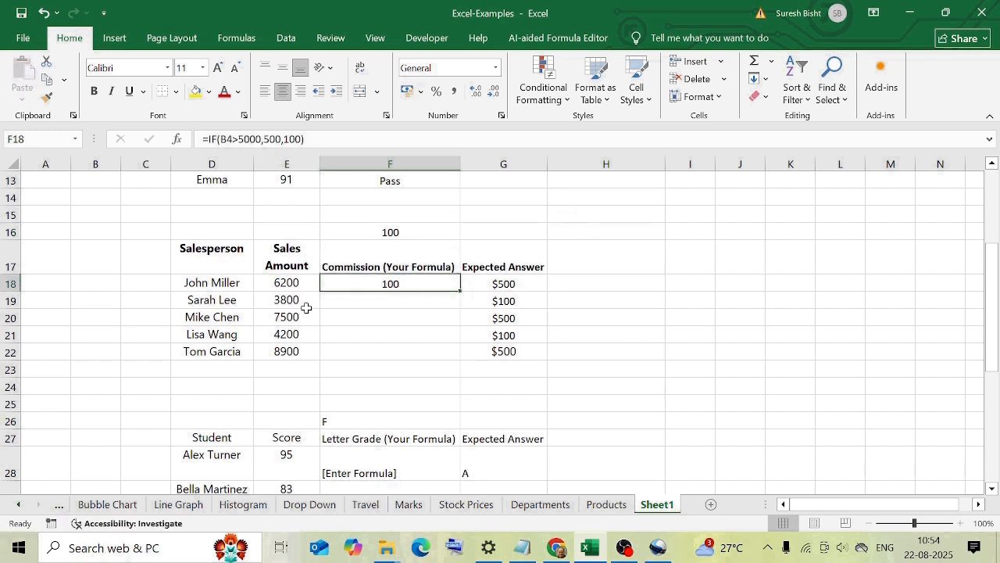
double_click(353, 283)
key(BackSpace)
key(BackSpace)
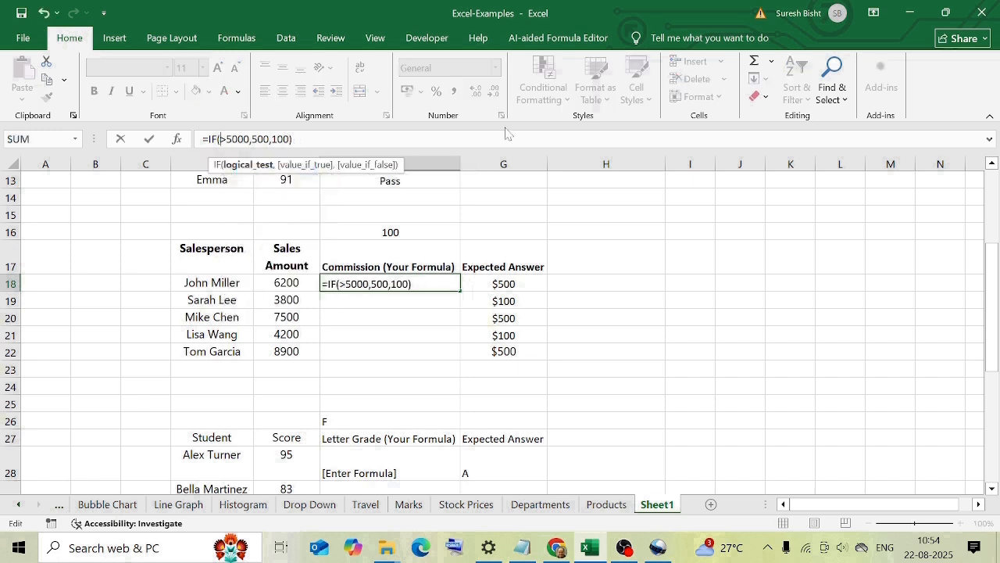
click(297, 284)
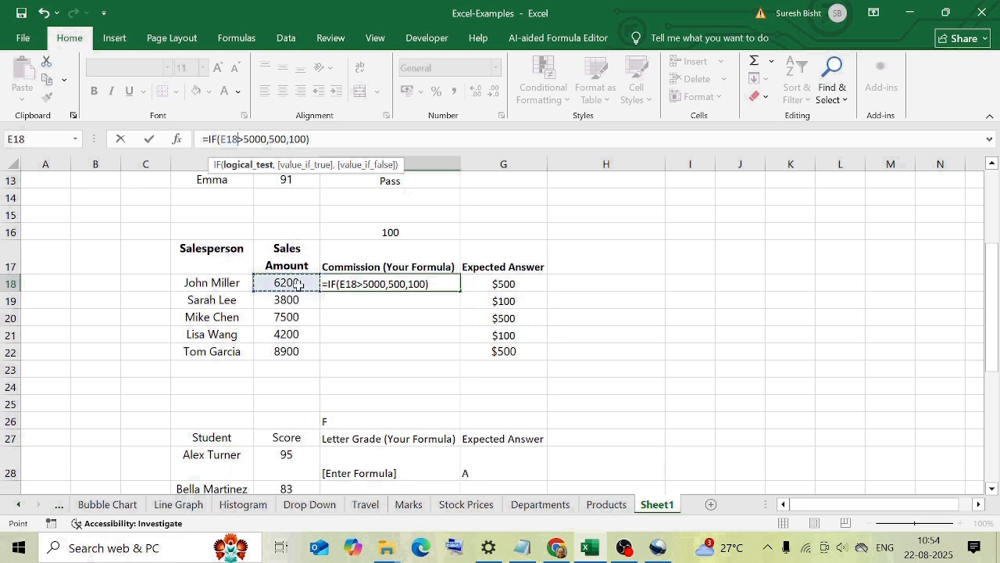
key(Return)
key(Up)
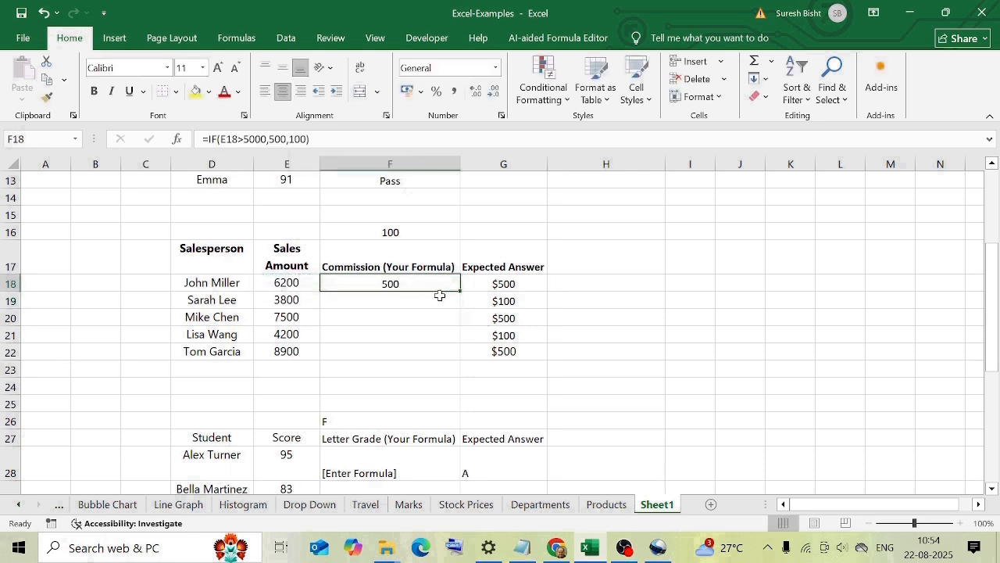
drag(461, 290, 462, 357)
click(391, 384)
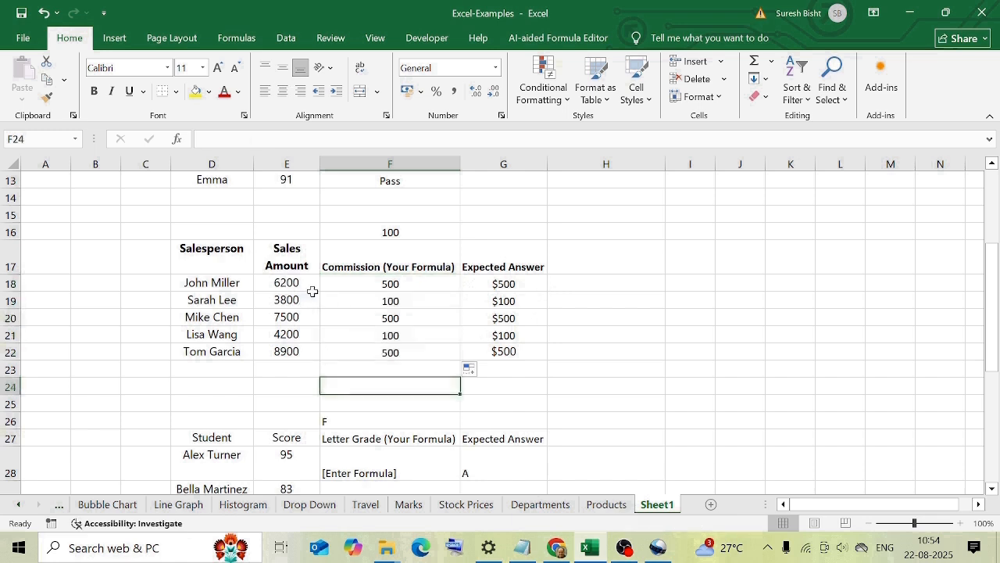
Compare each salesperson's sales amount and commission against the expected answers.
click(304, 285)
click(303, 304)
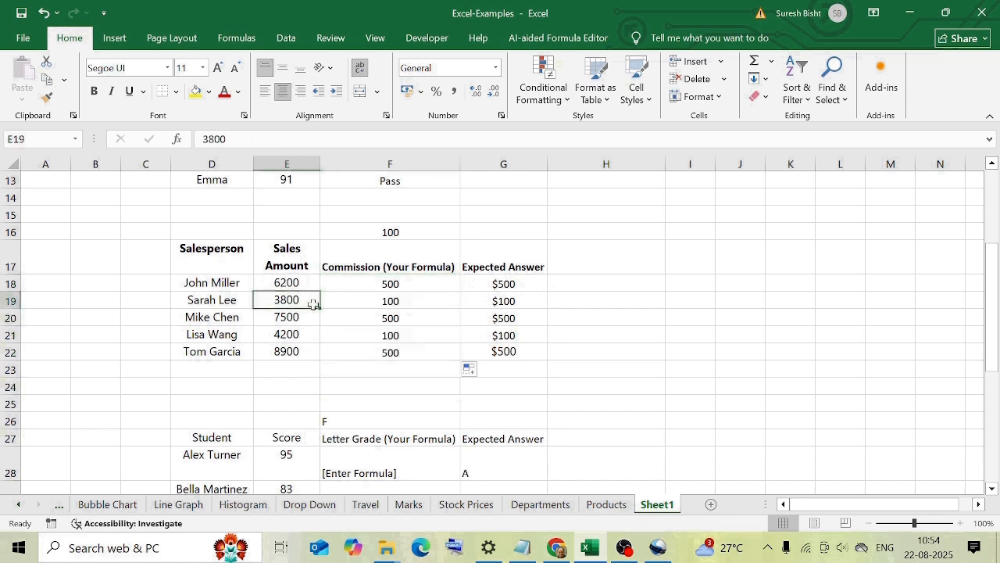
click(304, 316)
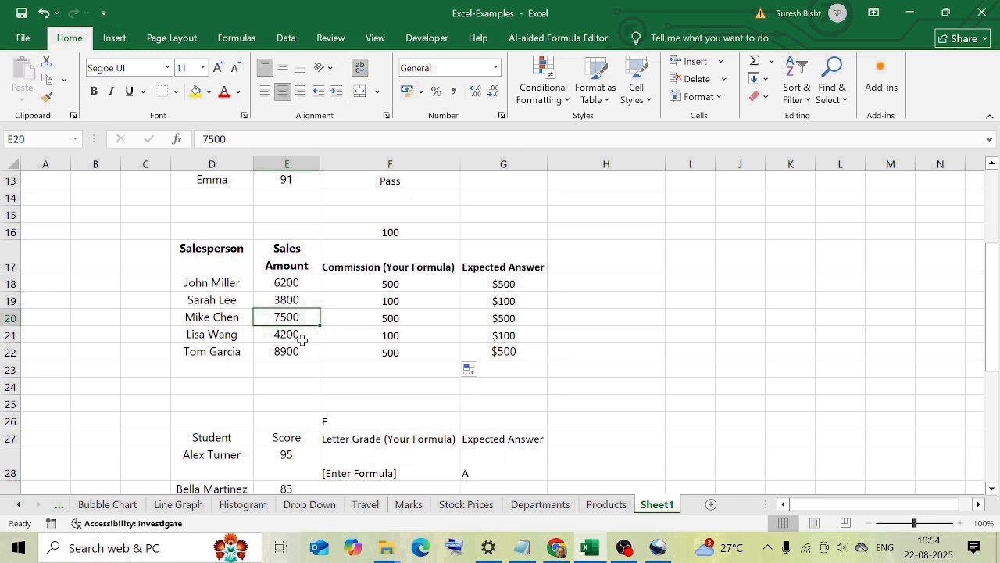
click(358, 365)
click(577, 306)
key(Down)
key(Down)
key(Down)
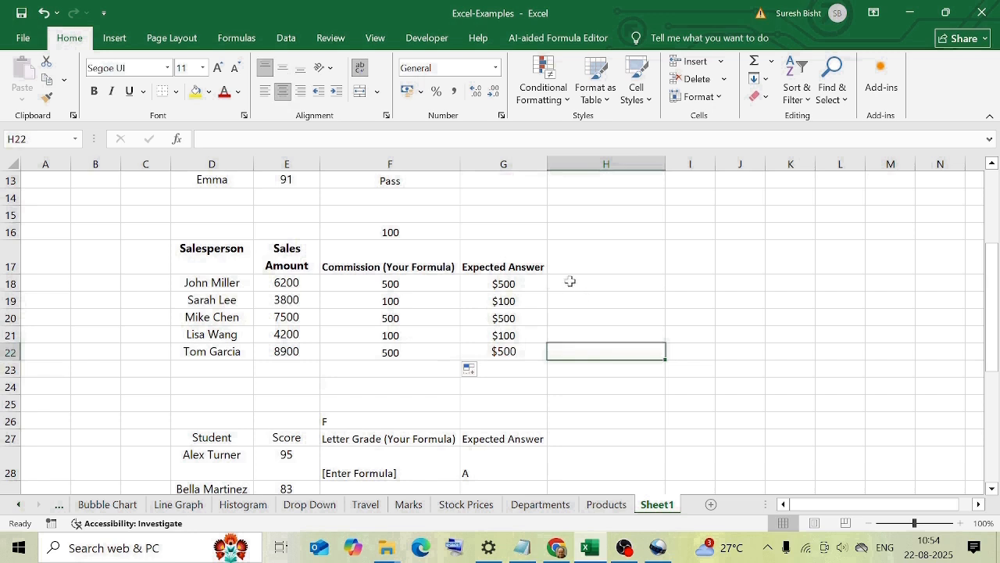
click(575, 284)
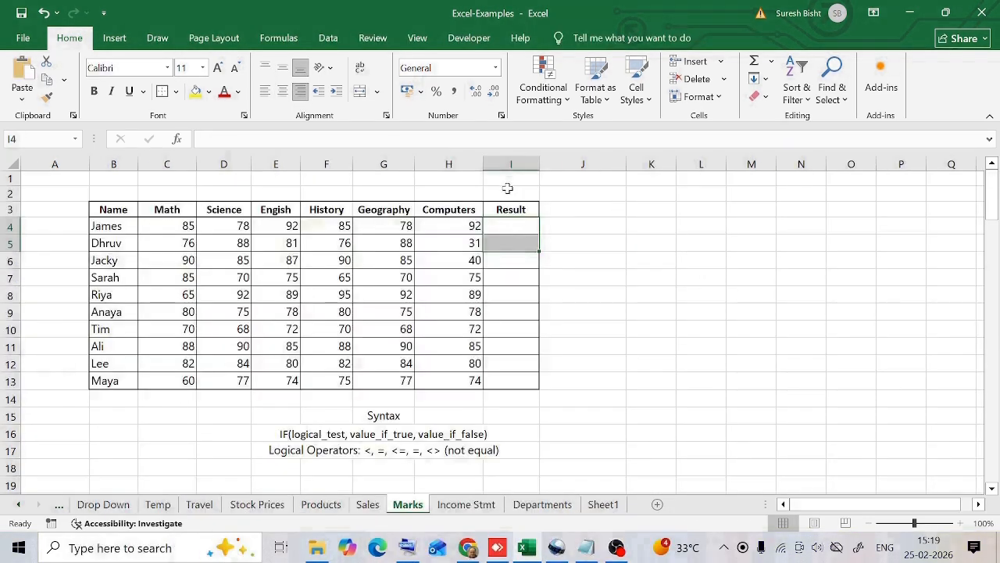
Set James's Computers cell to Yes.
click(472, 227)
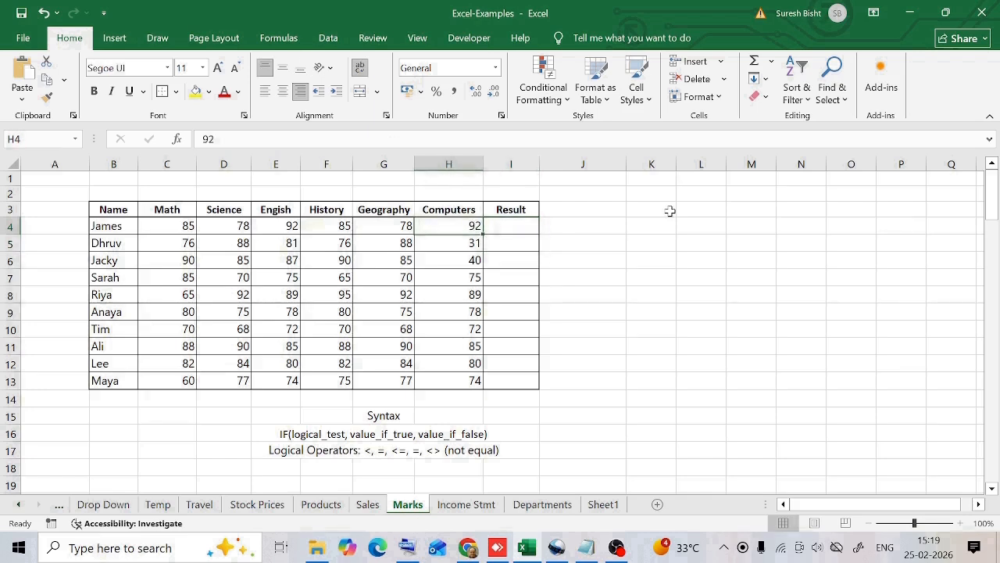
text(Yes)
key(Return)
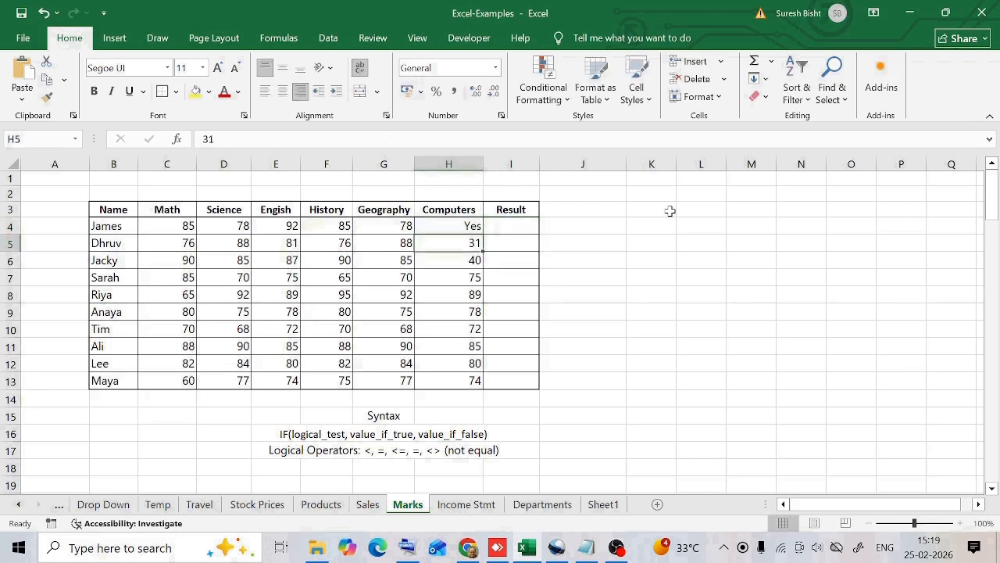
Enter an IF formula in James's Result cell returning "Approved" when Computers equals "Yes", otherwise "Reject".
click(488, 228)
text(=if(H4="Yes",)
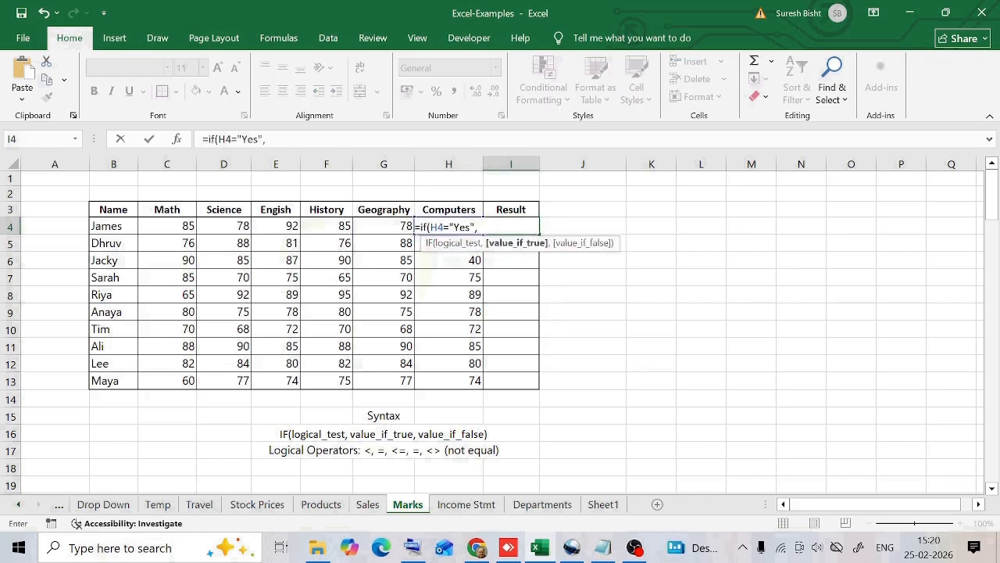
text("Approved)
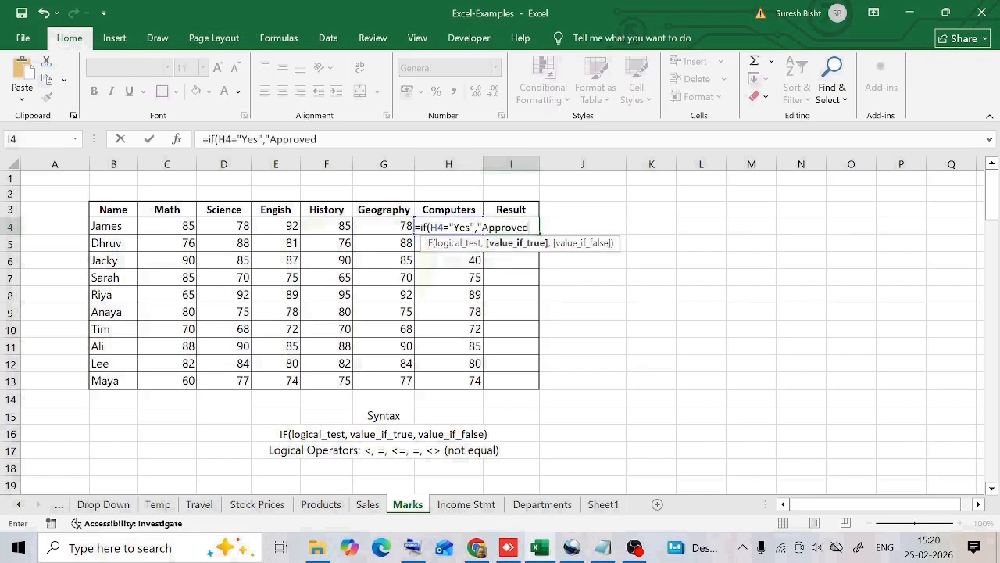
text(",")
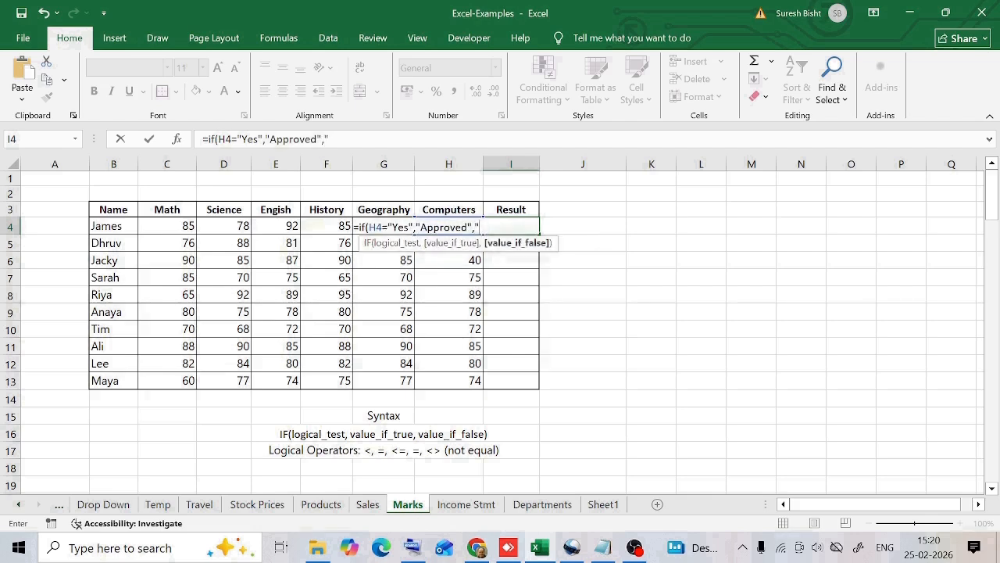
text(Reject"))
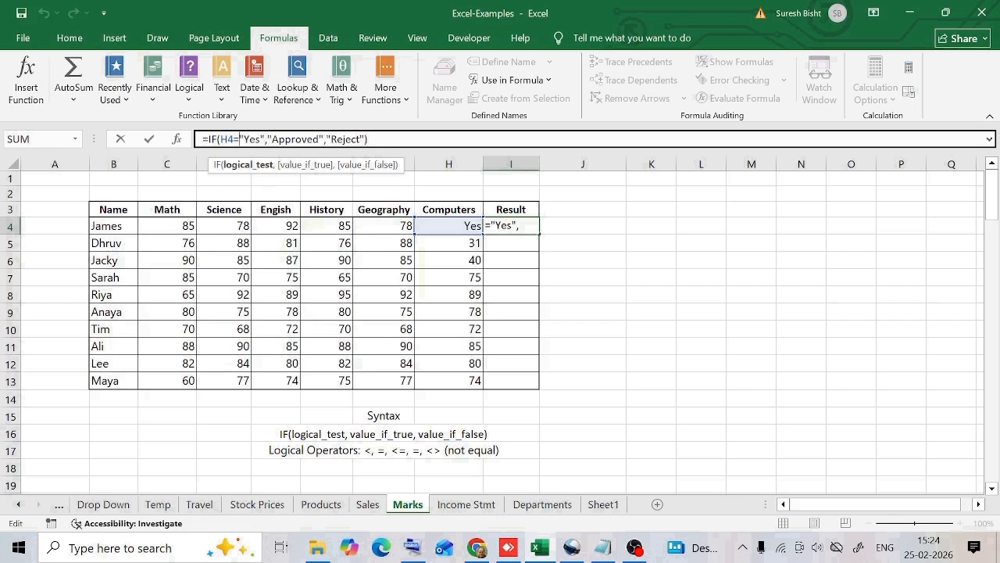
click(371, 140)
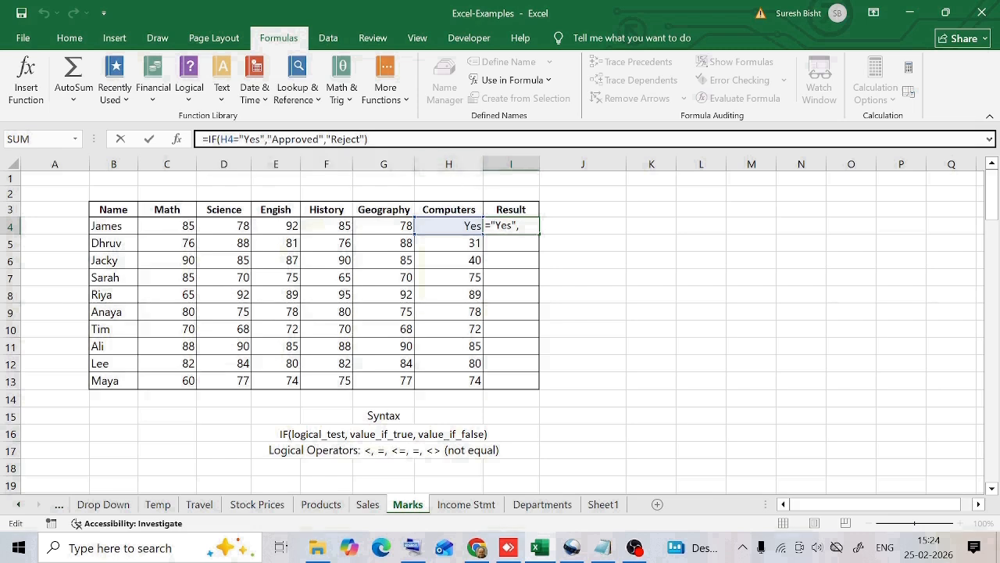
key(Return)
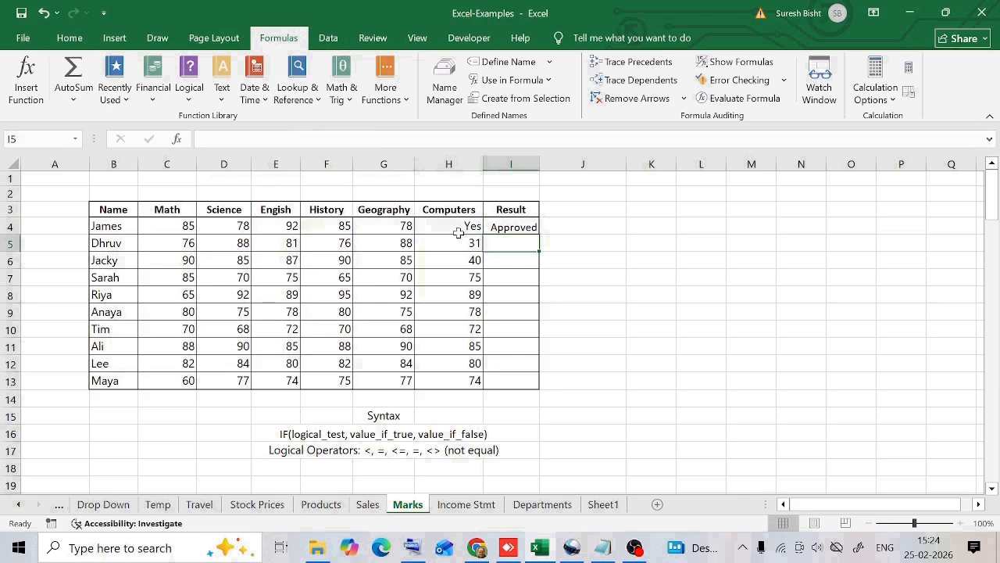
click(522, 225)
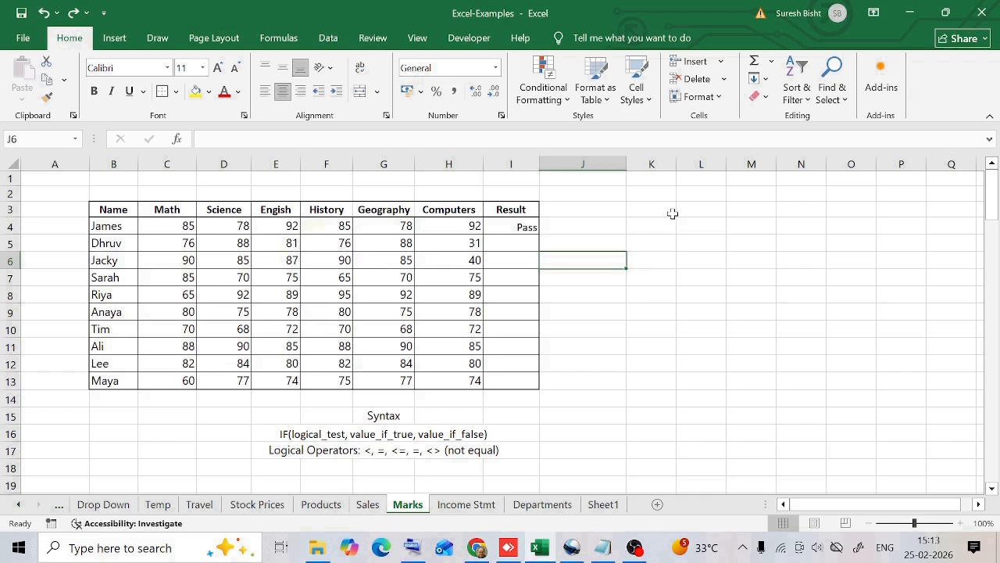
Remove the quotation marks around Pass in James's Result formula and commit it.
click(524, 223)
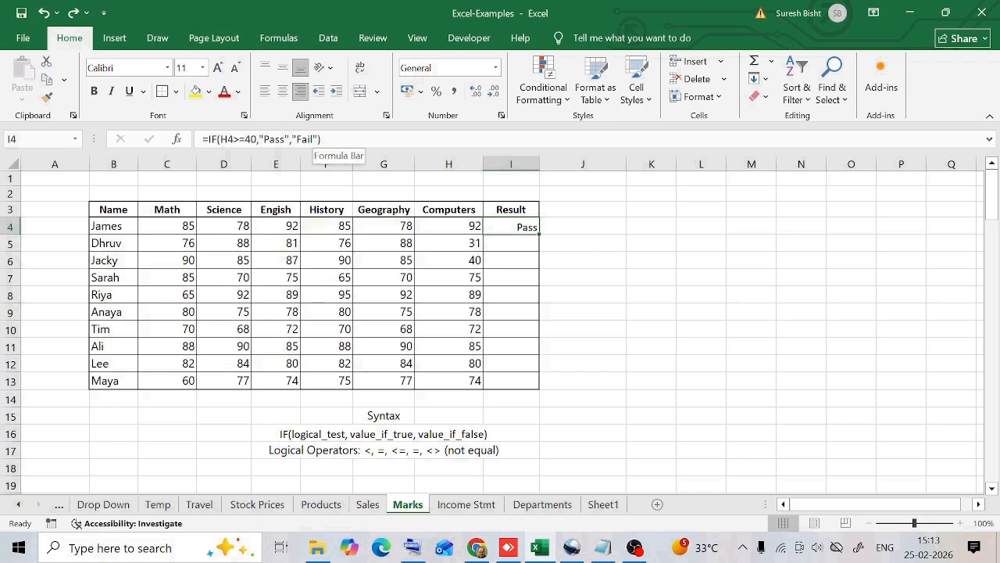
click(263, 139)
key(BackSpace)
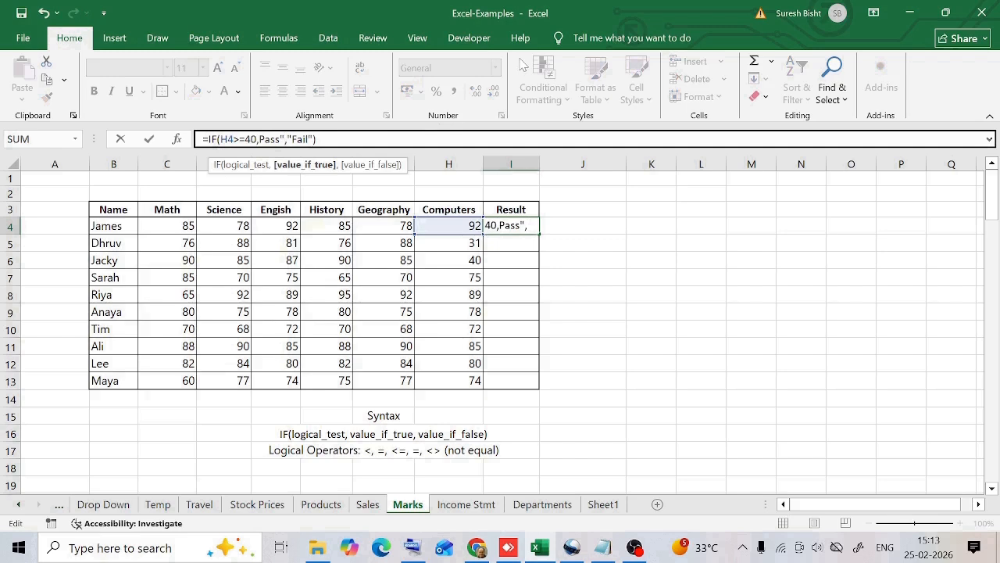
key(BackSpace)
key(ctrl+Return)
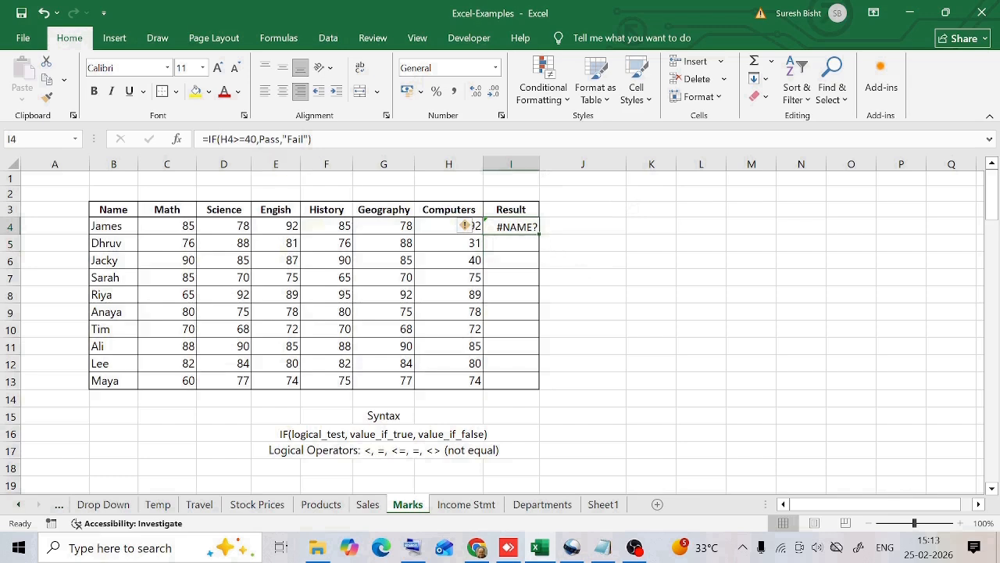
Put the quotation marks back around Pass in James's Result formula and commit it.
click(256, 139)
key(Right)
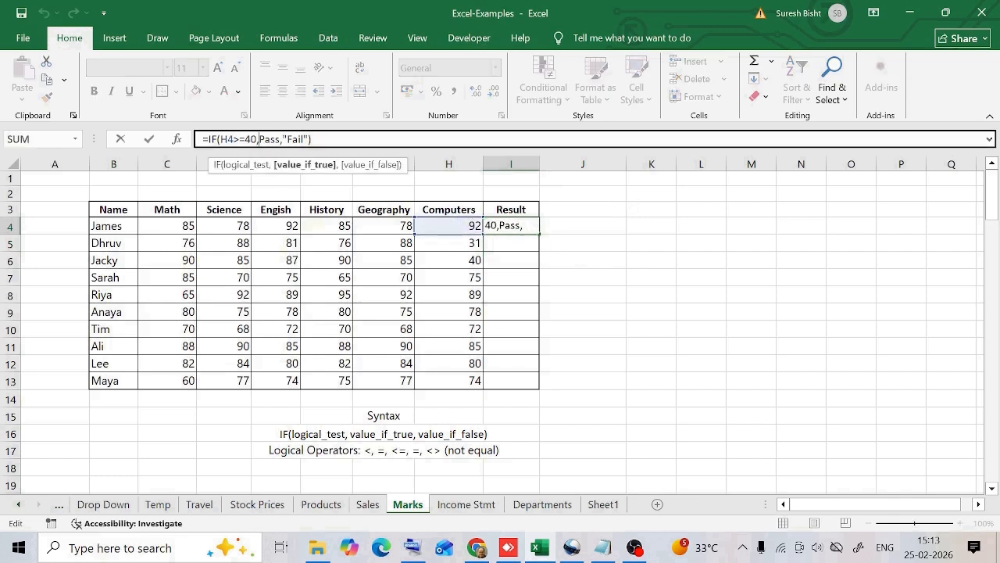
text(",)
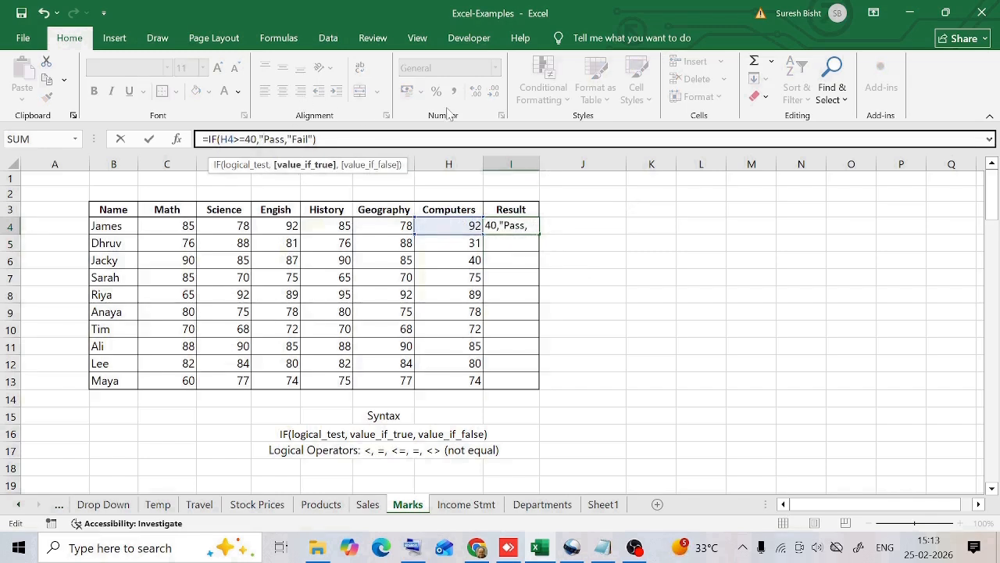
text(")
key(Return)
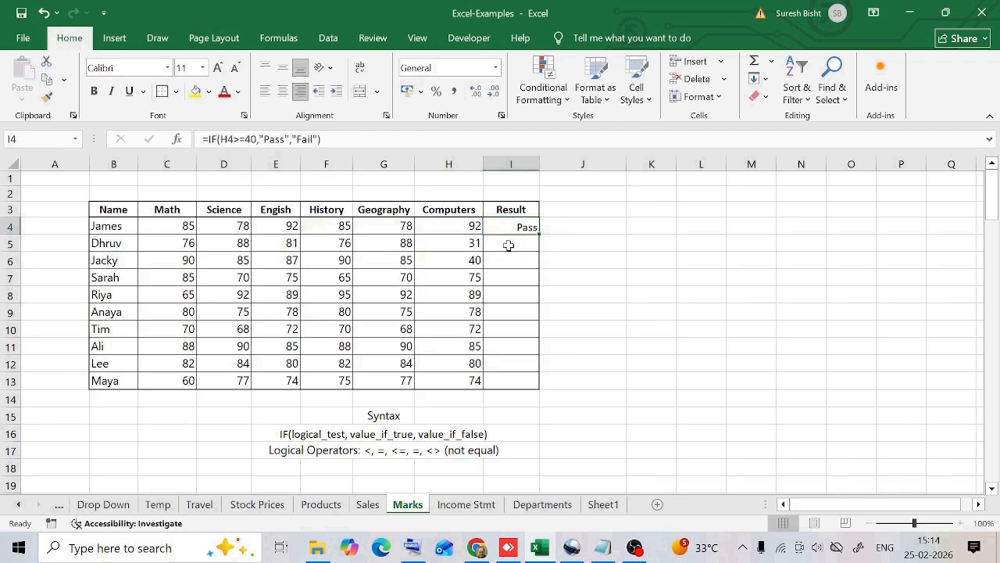
Change the test in James's Result formula to H4=40.
click(470, 226)
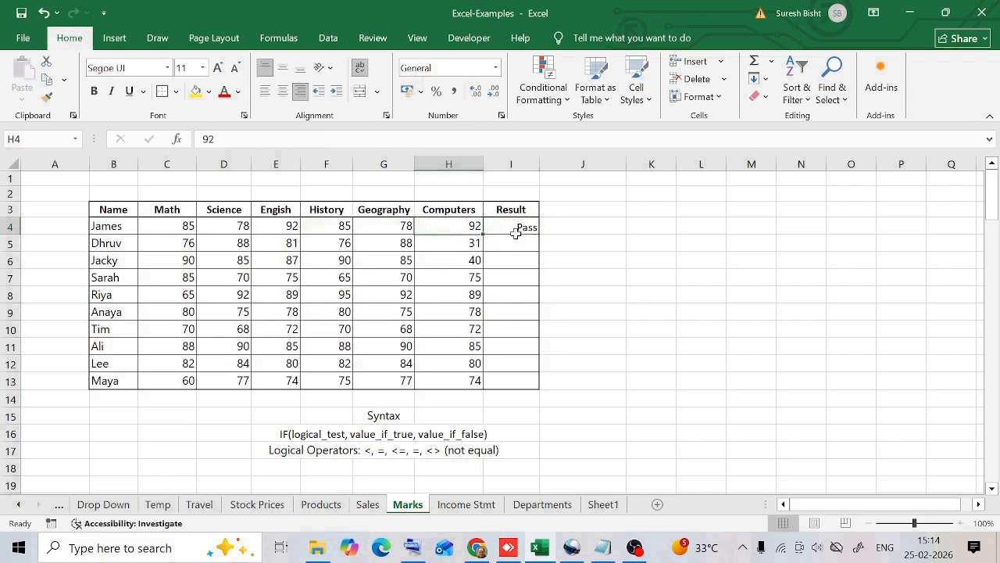
click(517, 228)
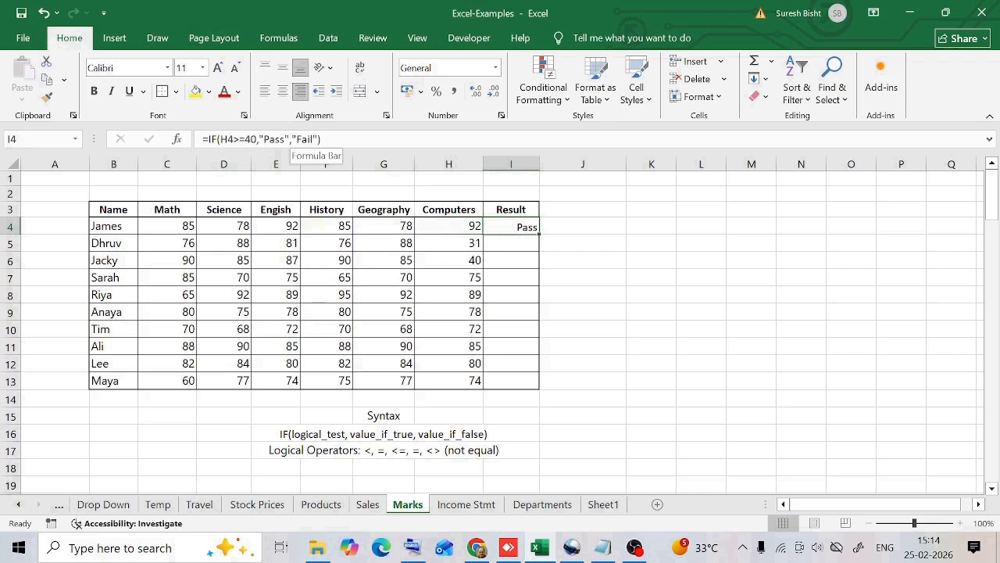
click(226, 139)
key(BackSpace)
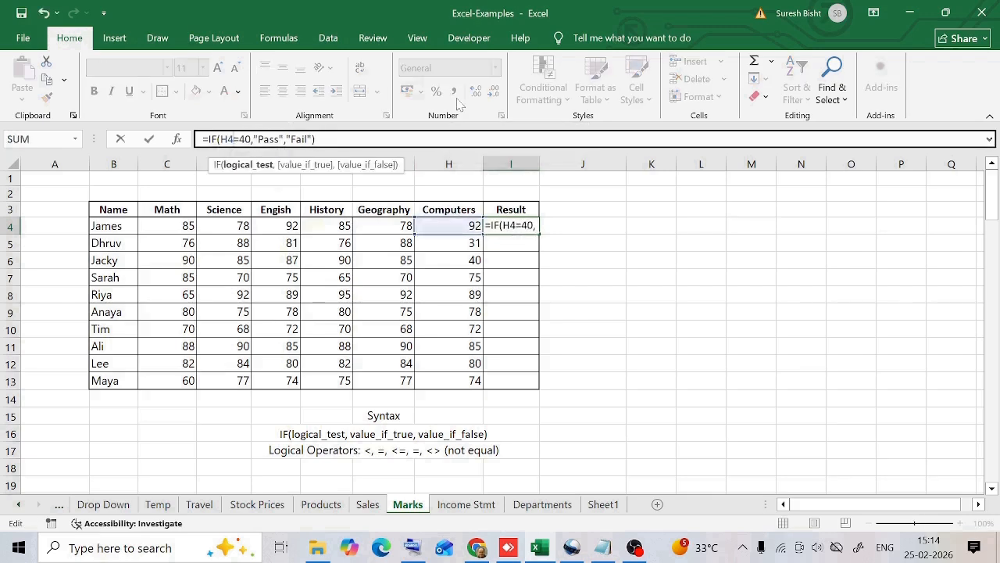
key(Return)
click(512, 226)
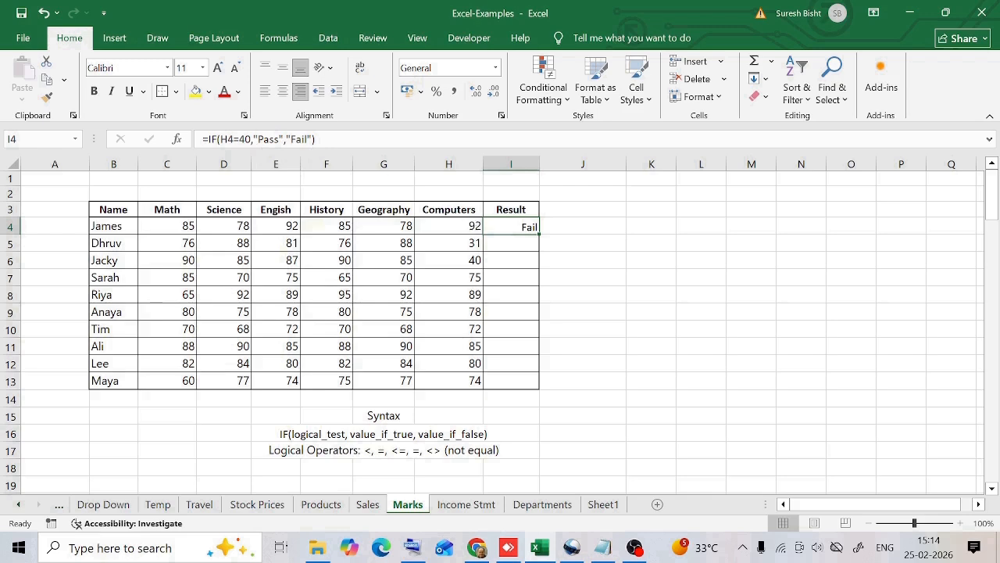
Change the test in James's Result formula back to H4>=40.
click(235, 139)
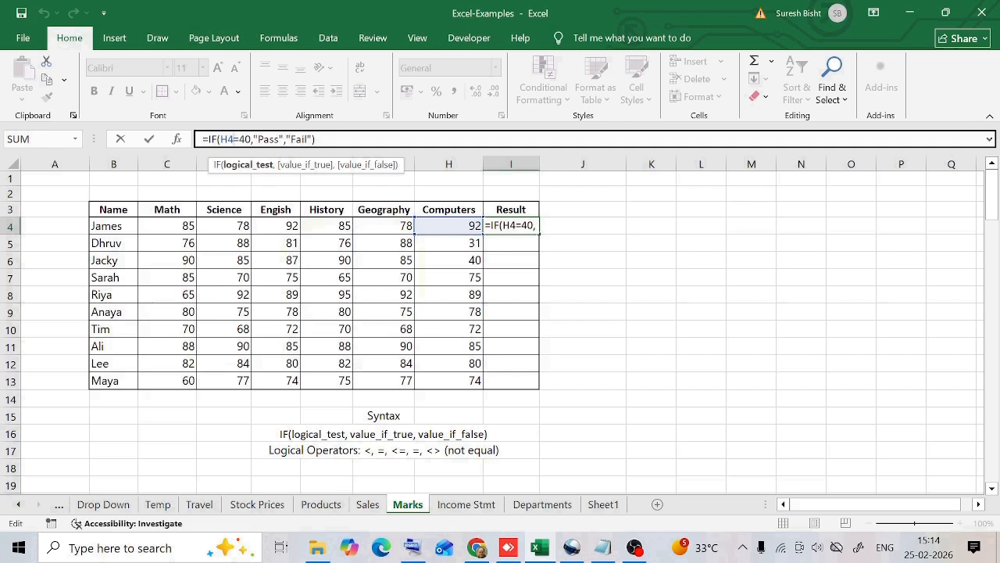
text(>)
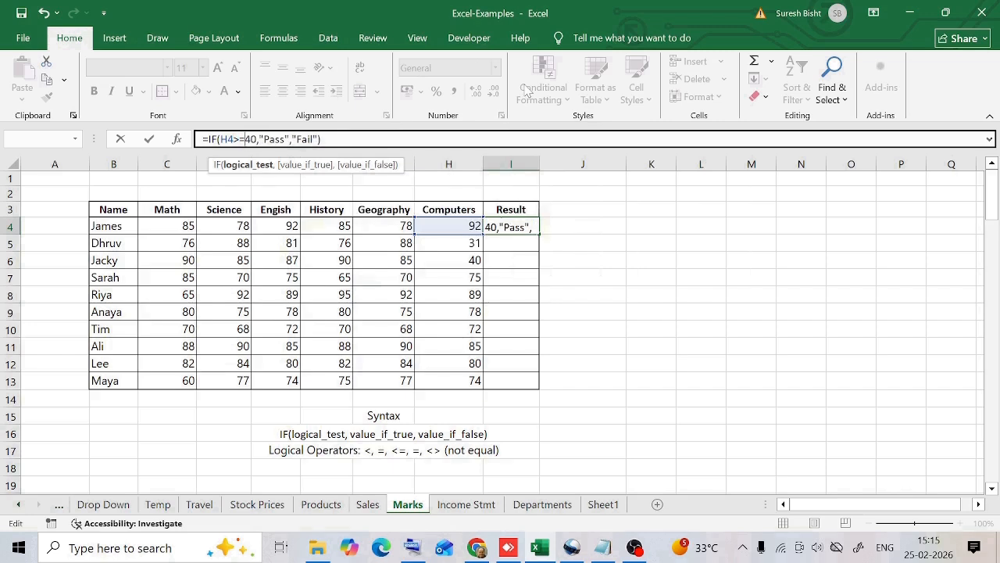
key(Return)
Edit James's Result formula so it tests H4>=75 and returns "Distinction" when true.
click(522, 227)
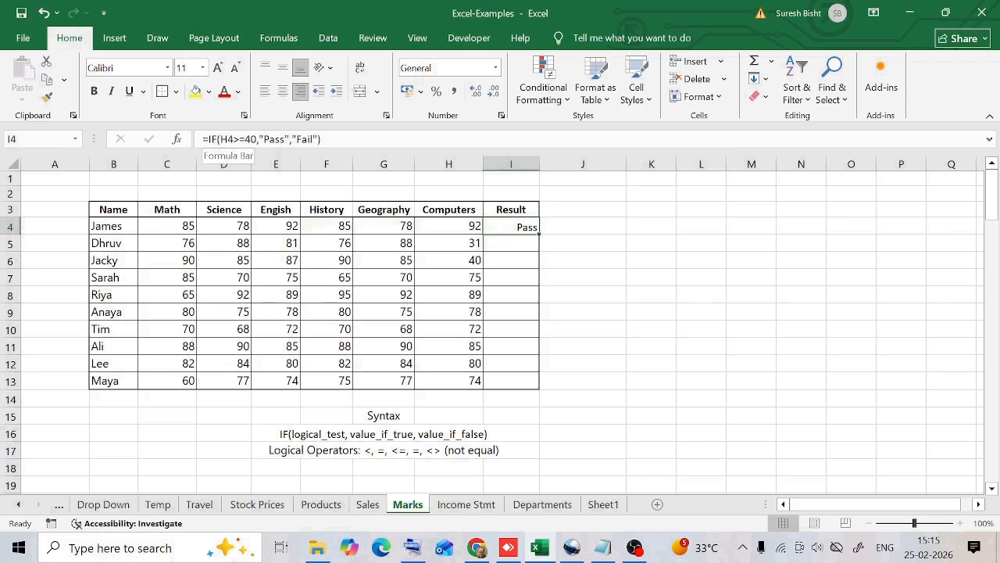
click(211, 139)
click(224, 139)
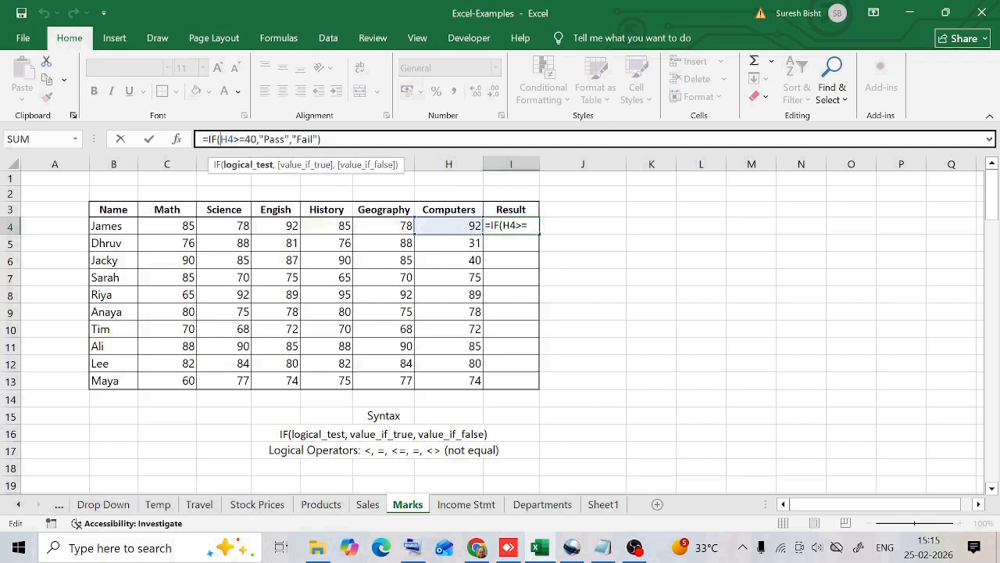
key(ctrl+Return)
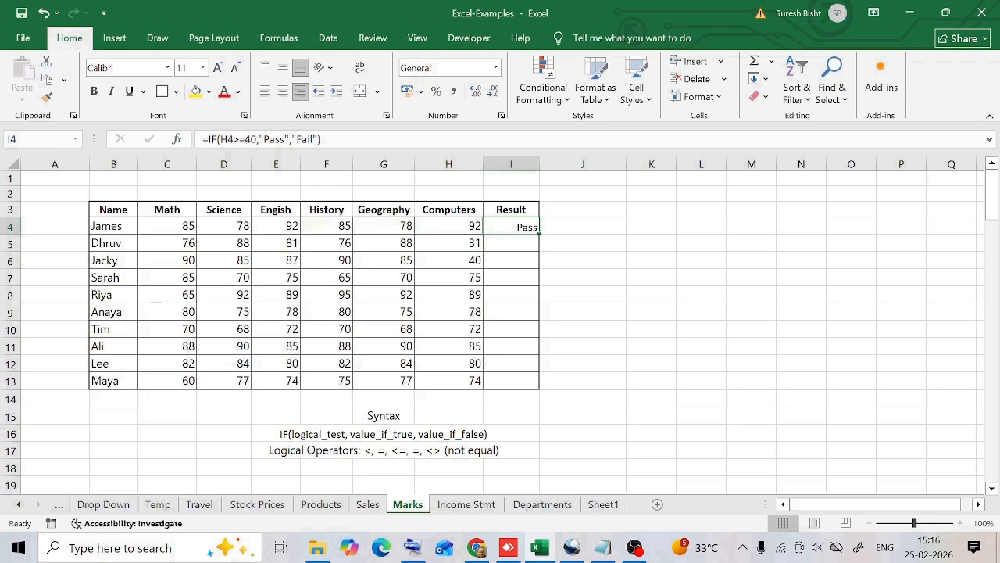
click(260, 139)
click(250, 164)
click(257, 139)
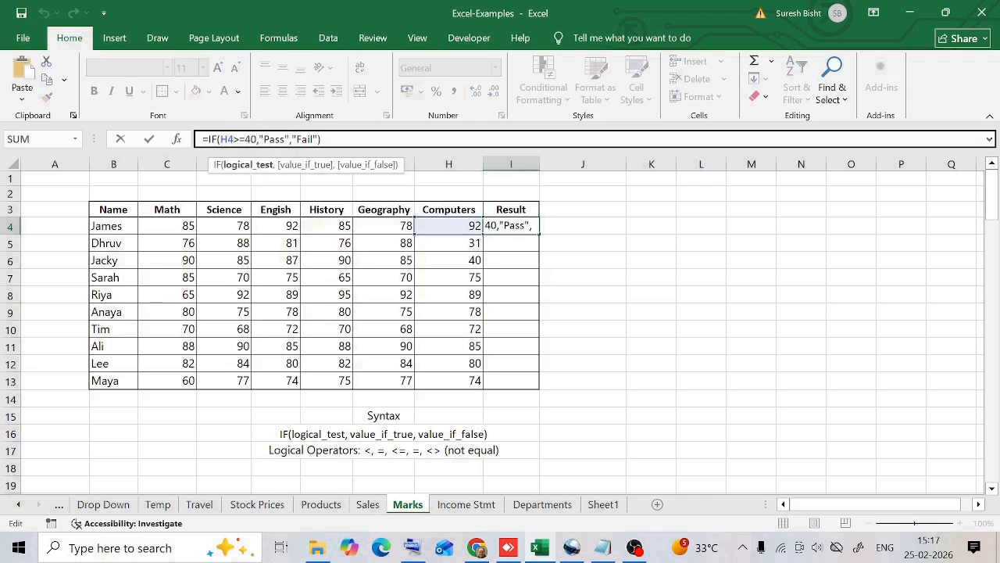
key(BackSpace)
key(BackSpace)
text(75)
click(285, 139)
key(BackSpace)
key(BackSpace)
key(BackSpace)
key(BackSpace)
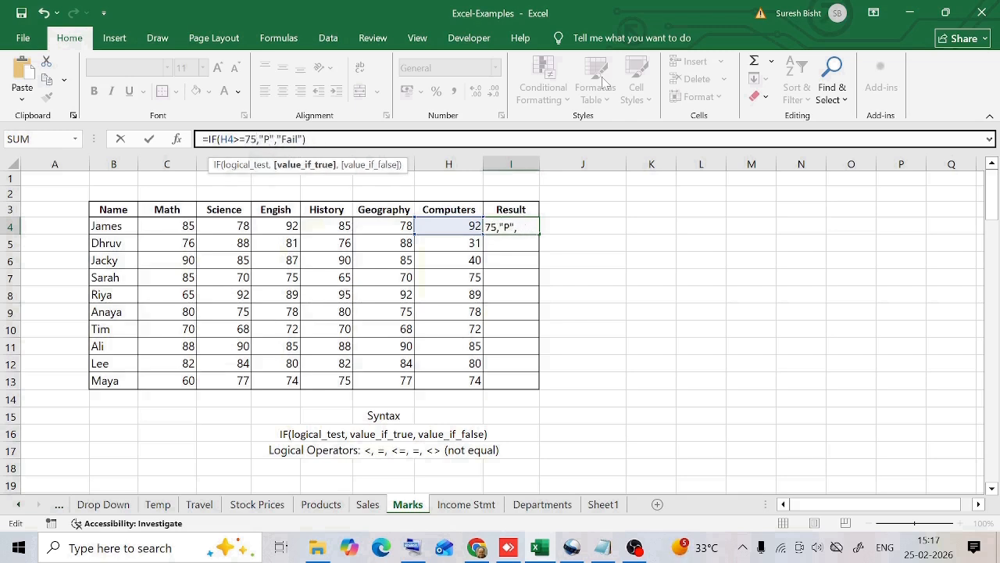
text(Distinction)
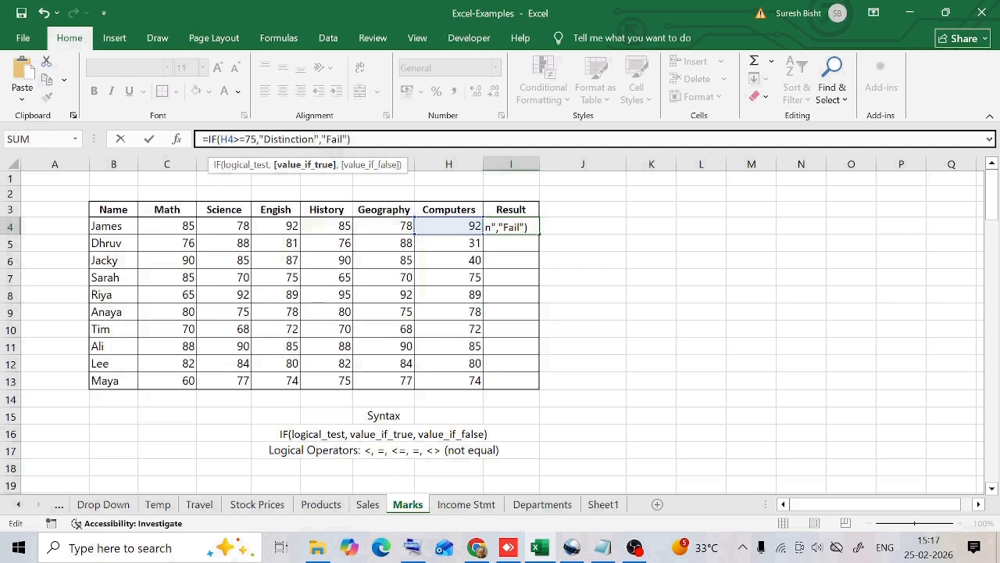
Replace the "Fail" argument with a nested IF(H4>=40,"Pass","Fail") and close the formula.
drag(321, 139, 348, 139)
text(IF(H4>=40,"Pass","Fail")
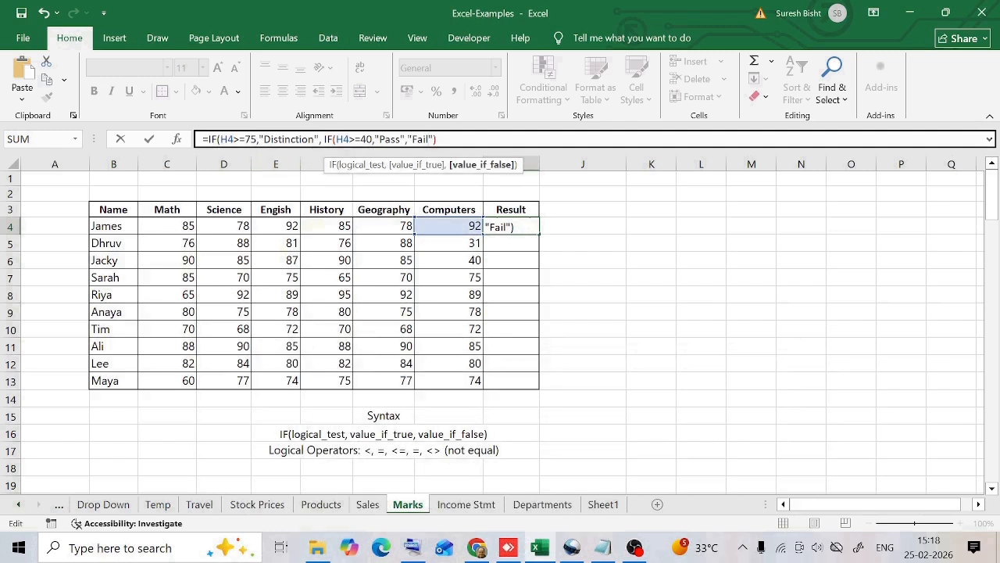
click(437, 139)
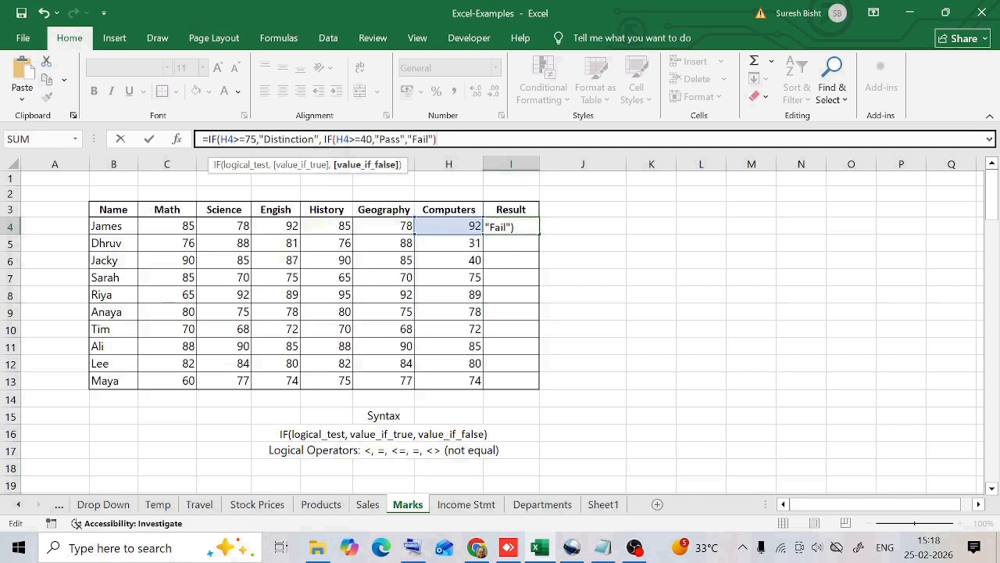
text())
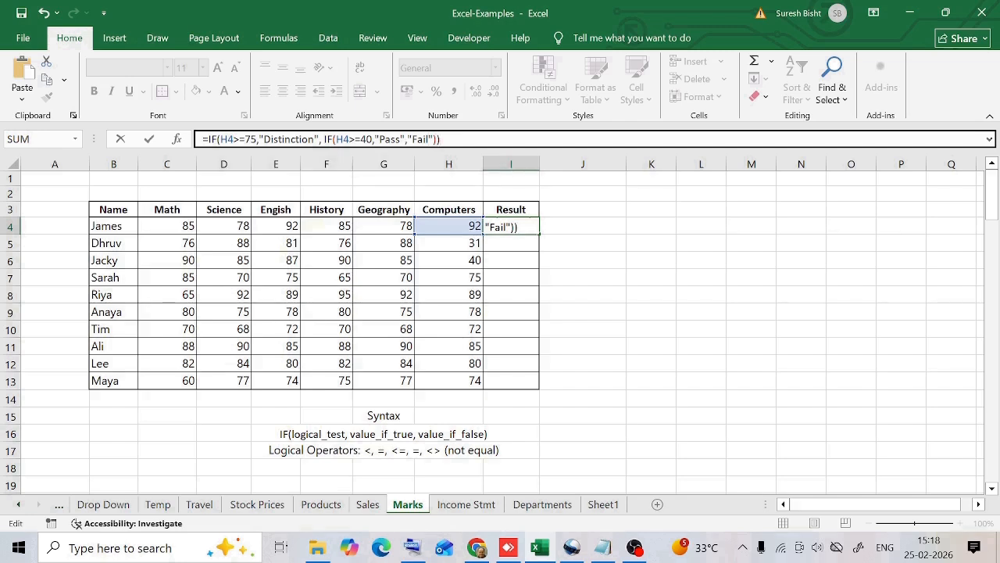
key(Return)
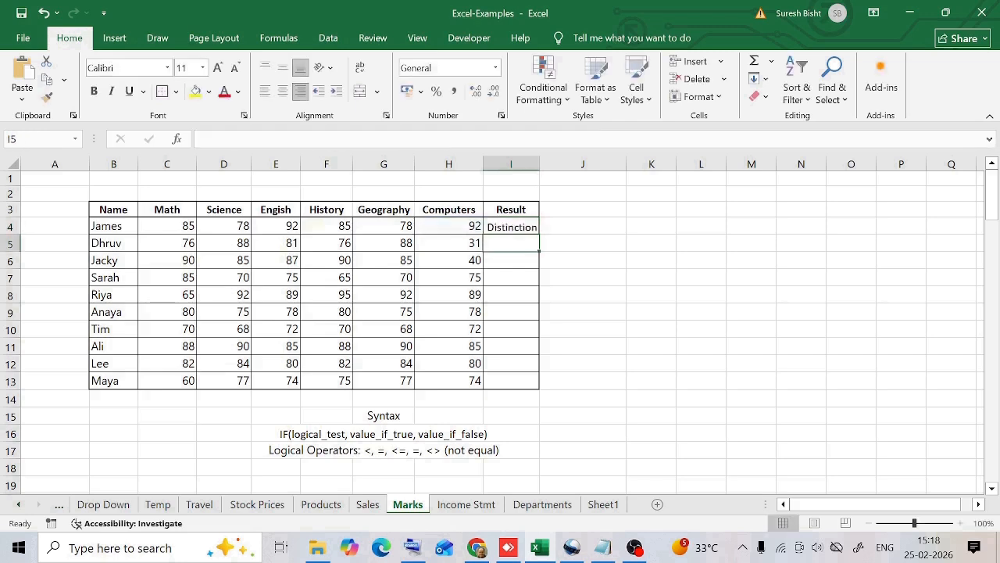
click(508, 228)
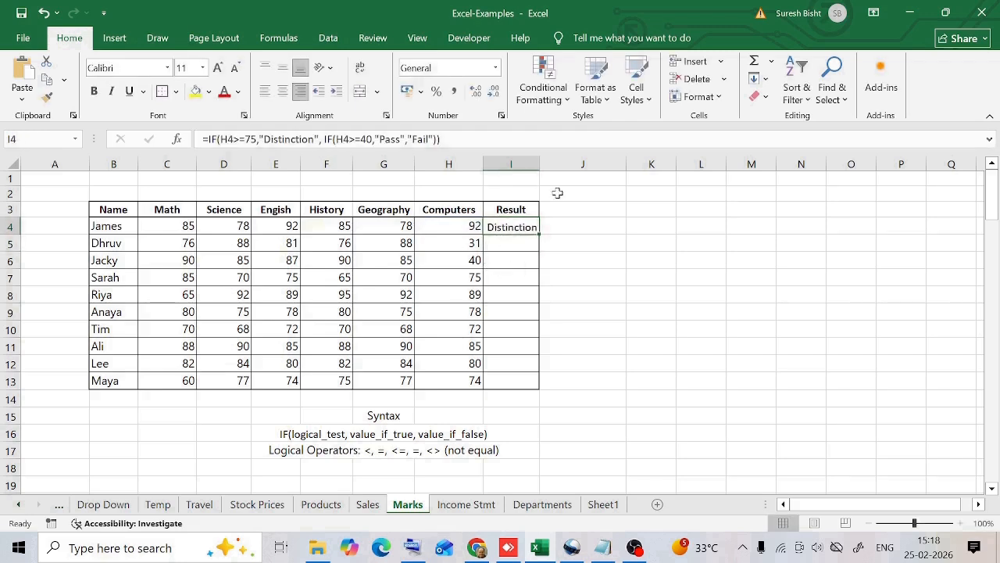
click(543, 161)
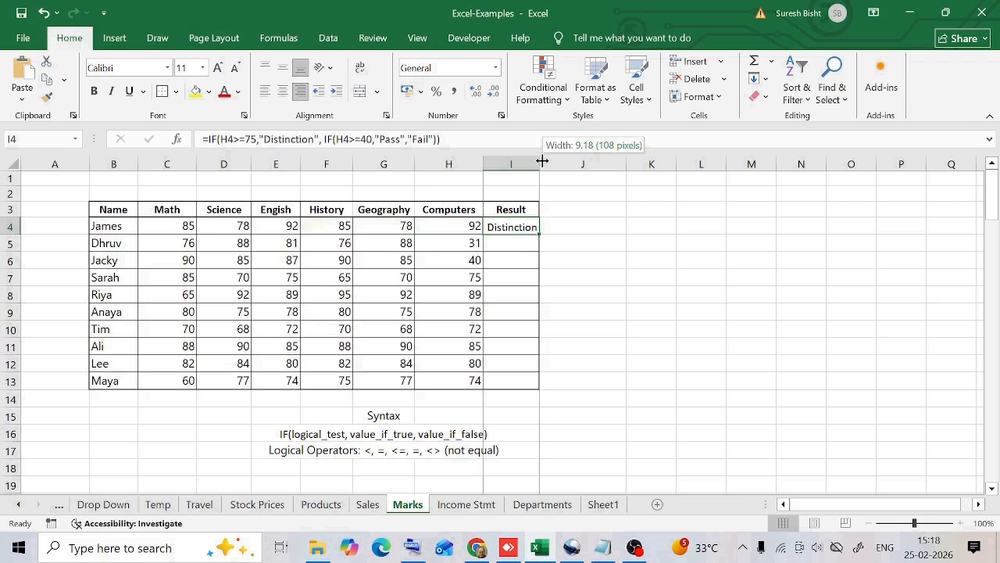
drag(539, 234, 512, 246)
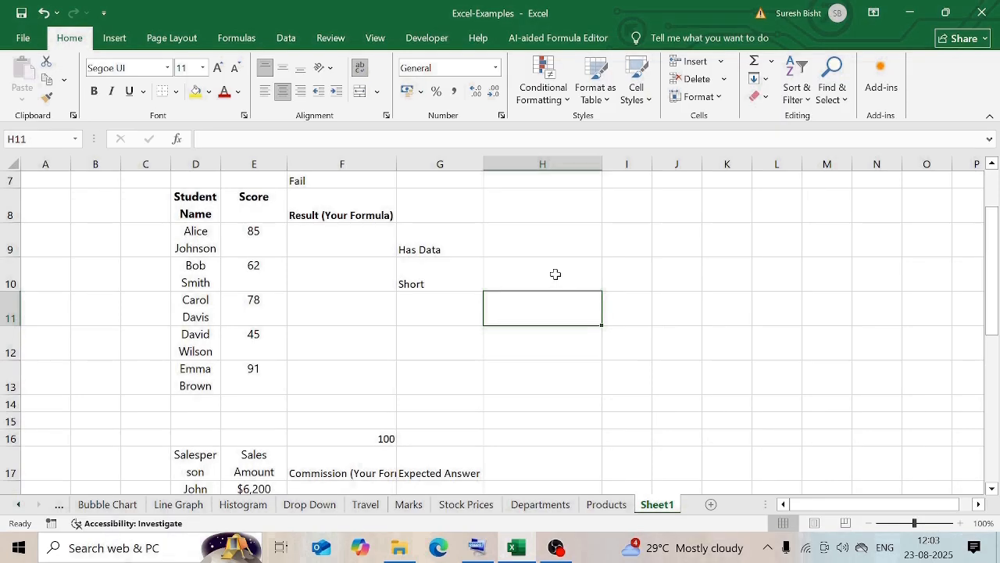
Inspect the ISBLANK formula in cell G9.
click(422, 248)
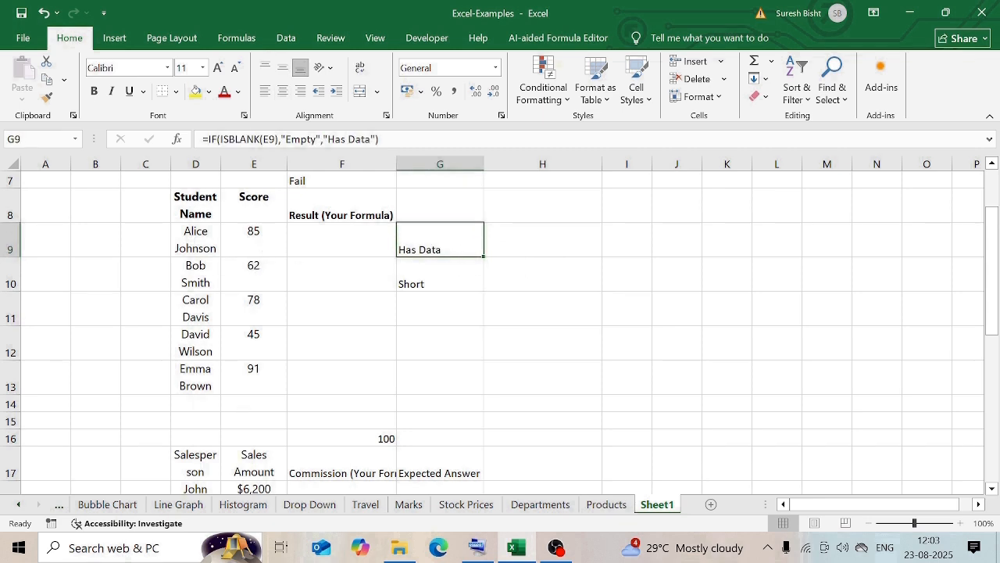
click(262, 141)
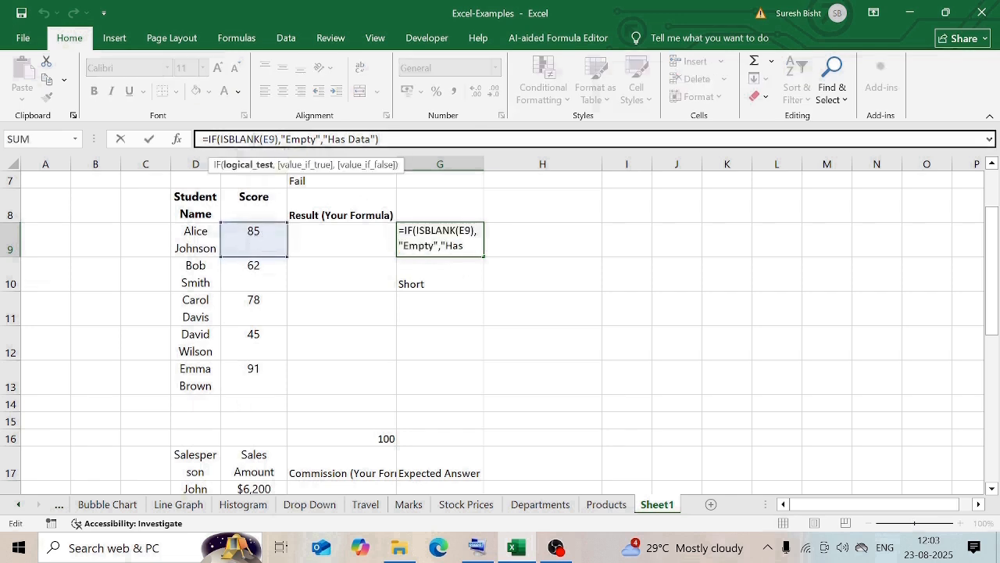
key(ctrl+Return)
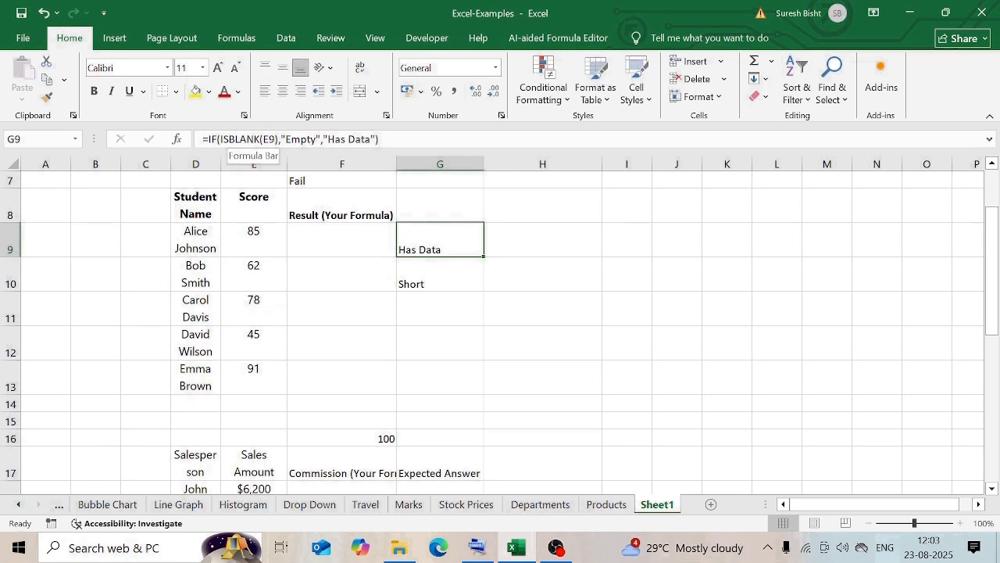
Clear the first student's score in E9 and undo the deletion.
click(266, 237)
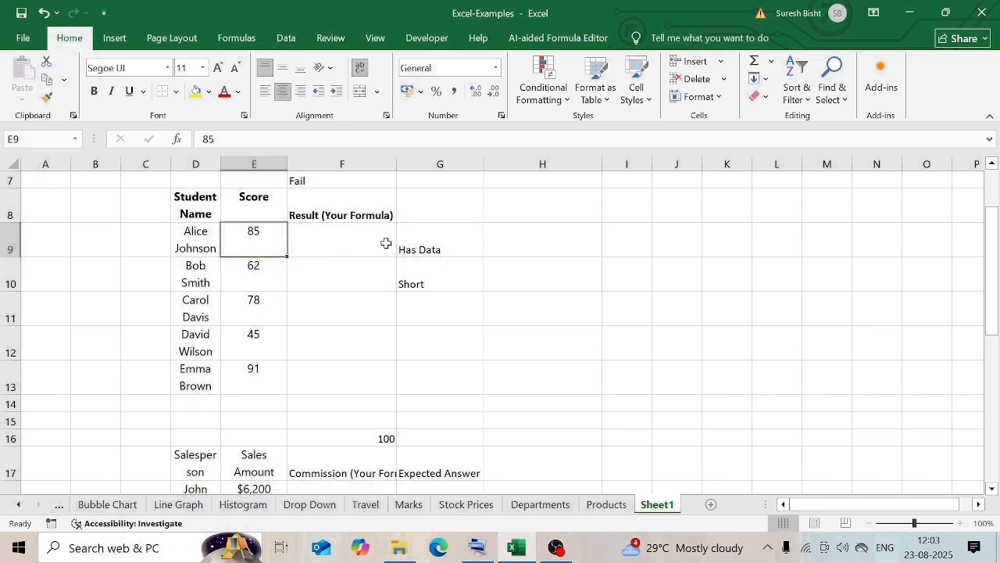
key(Delete)
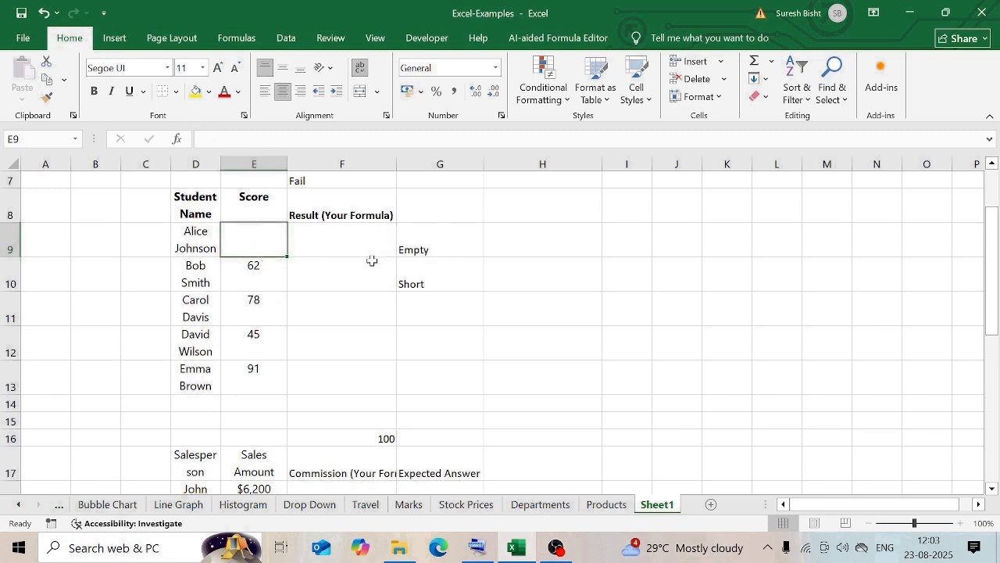
key(ctrl+z)
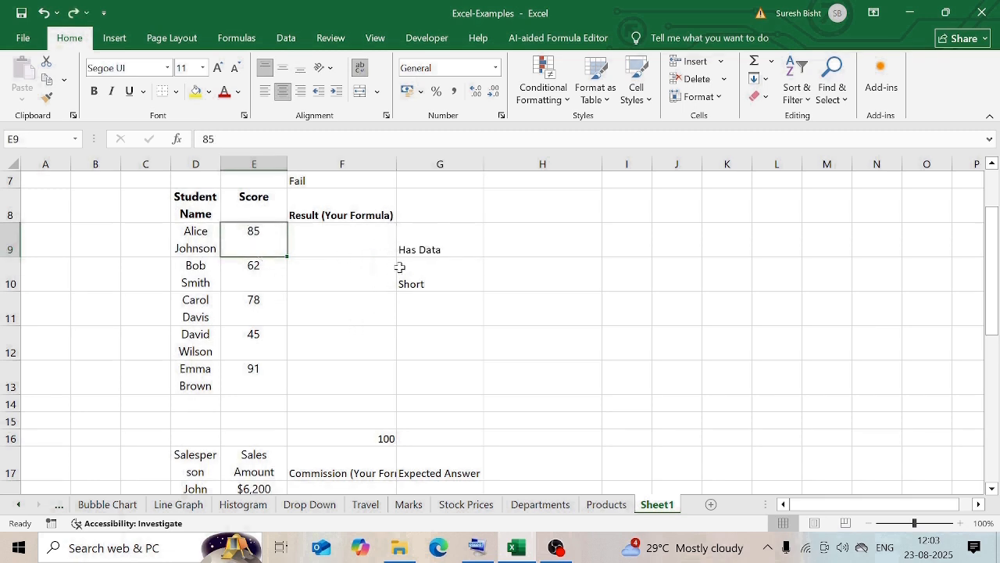
Inspect the LEN formula in G10 and the second student's name it checks.
click(434, 282)
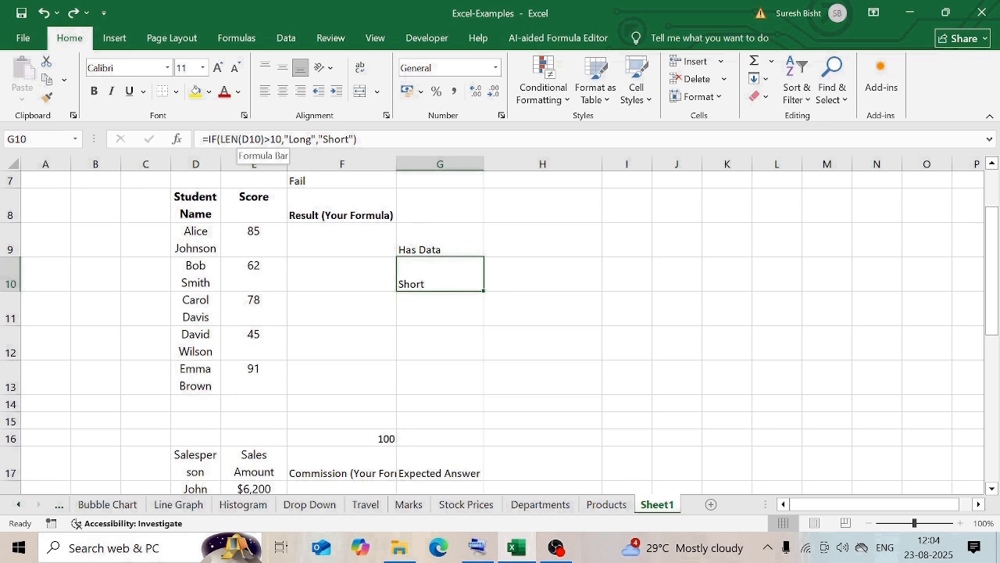
click(340, 270)
click(195, 280)
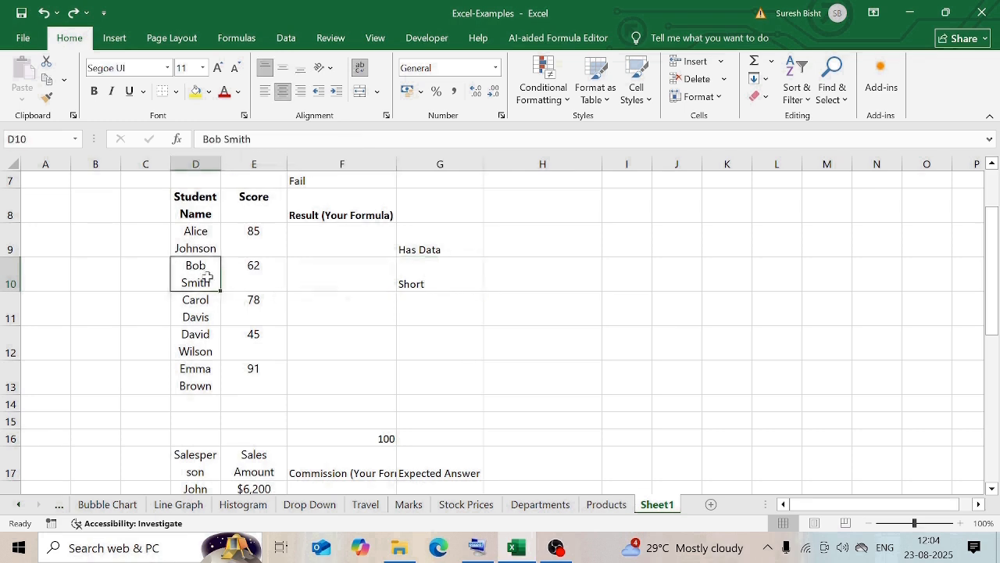
click(408, 285)
Lengthen the second student's name in D10 with extra letters bbb, then undo the edit.
double_click(200, 280)
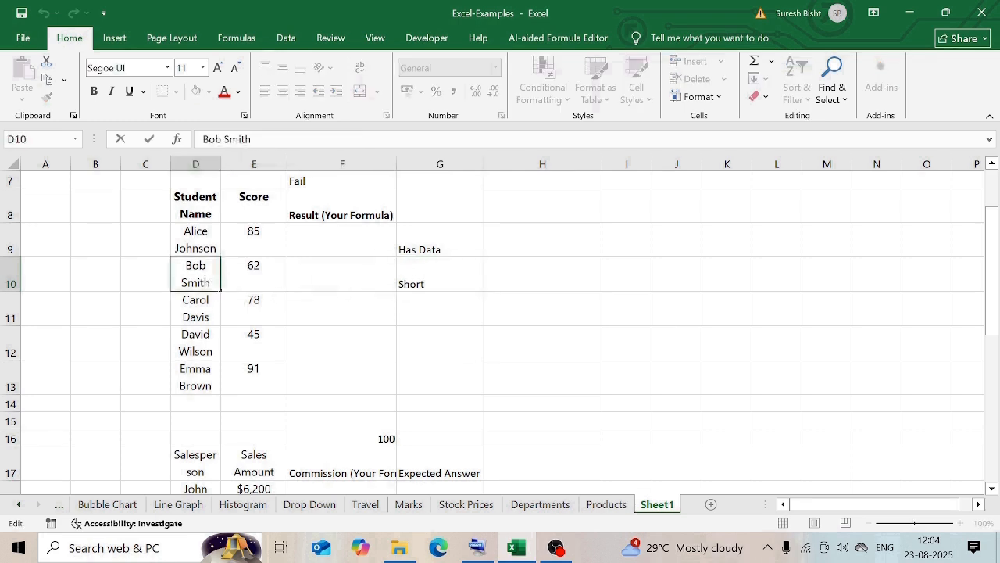
text(bbb)
key(Return)
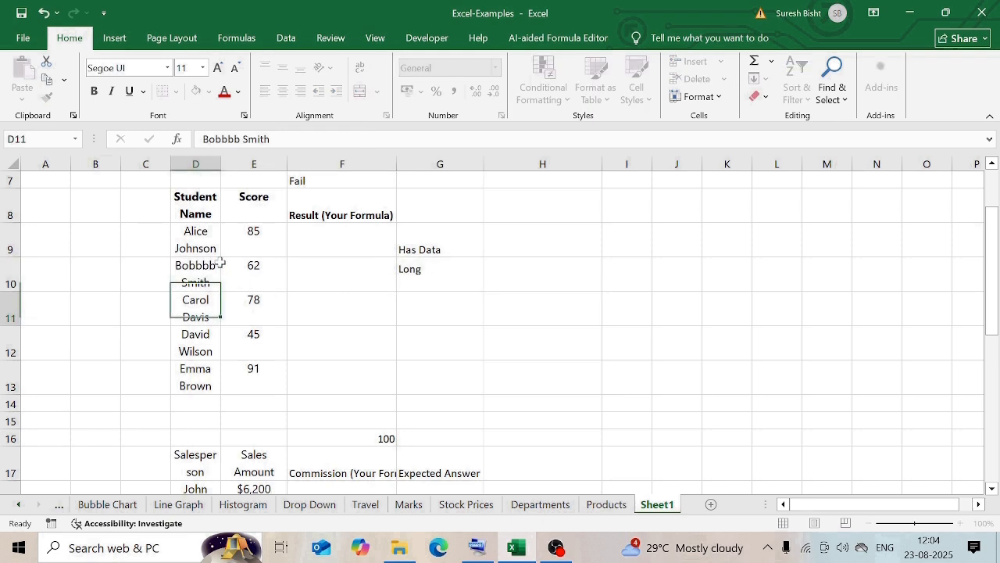
key(ctrl+z)
Open the LEN formula in G10 for review and leave the cell.
click(403, 281)
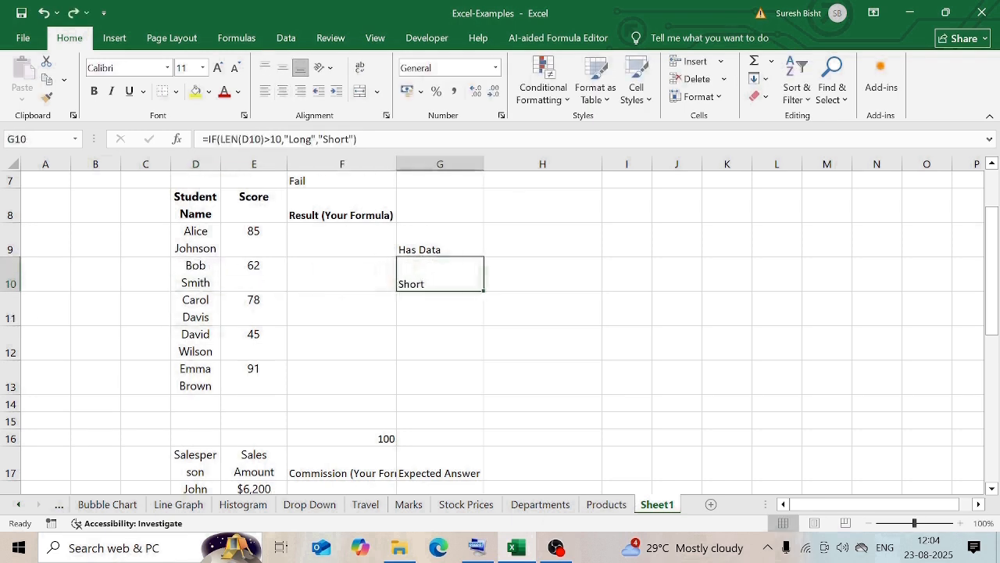
click(235, 139)
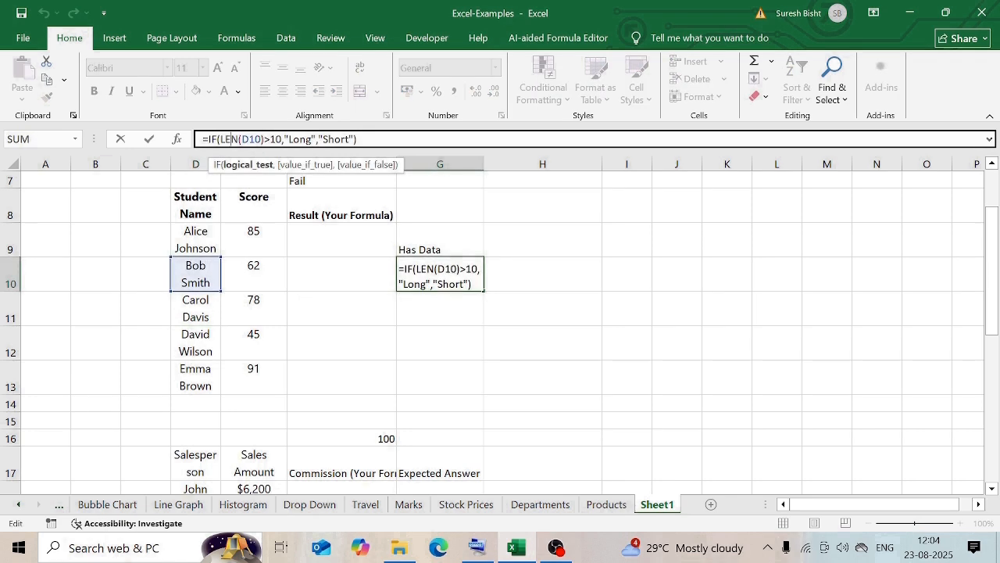
key(Tab)
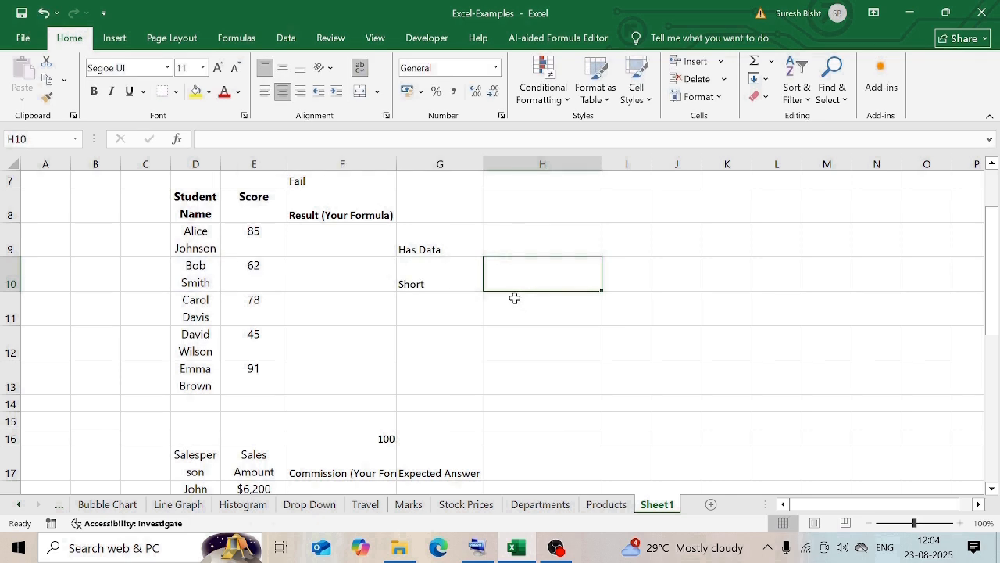